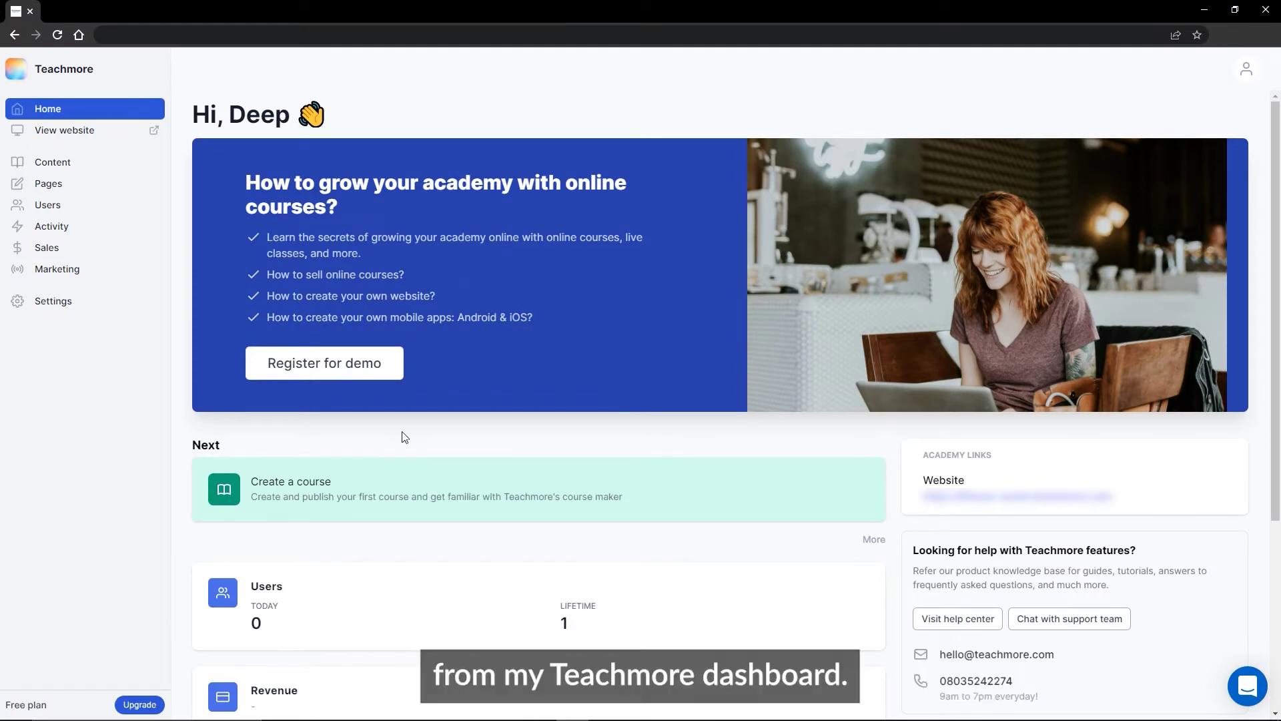
- Go to the Courses list under Content in the sidebar
left_click(105, 167)
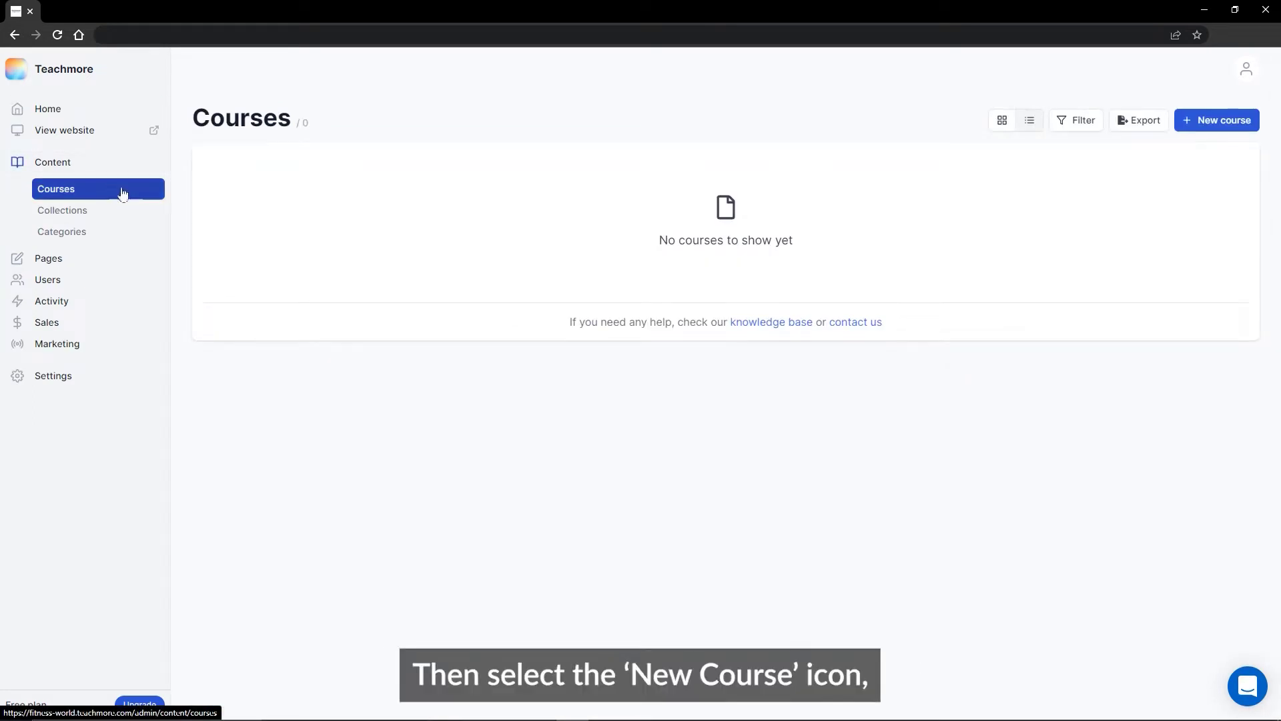
- Create a new course named 'The Art Of Storytelling'
left_click(1243, 126)
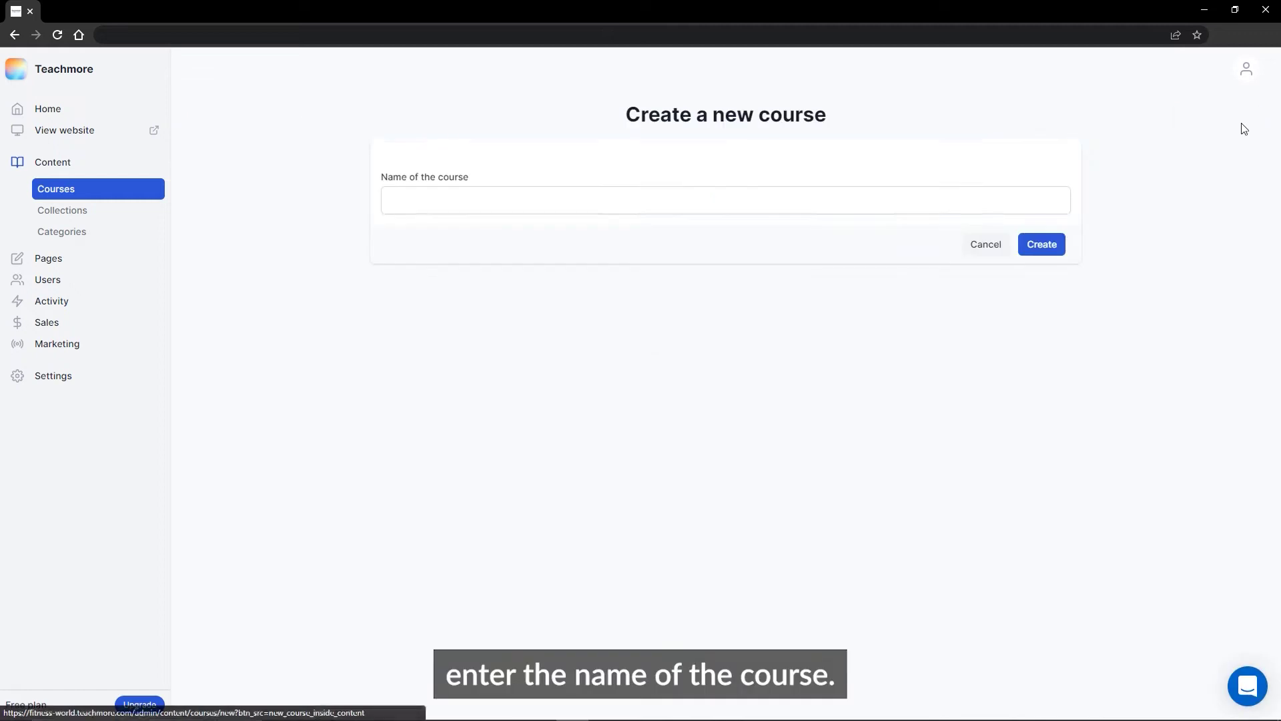
left_click(692, 204)
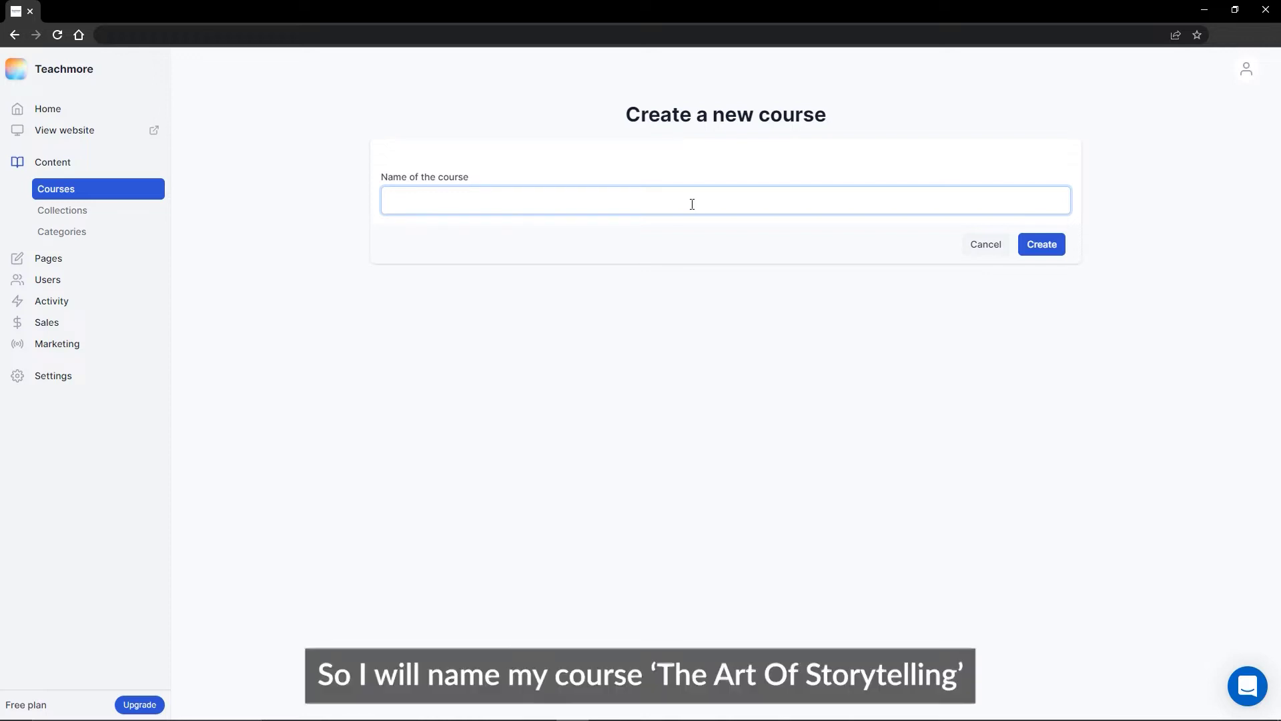
type("The Art Of Storytelling")
left_click(1034, 247)
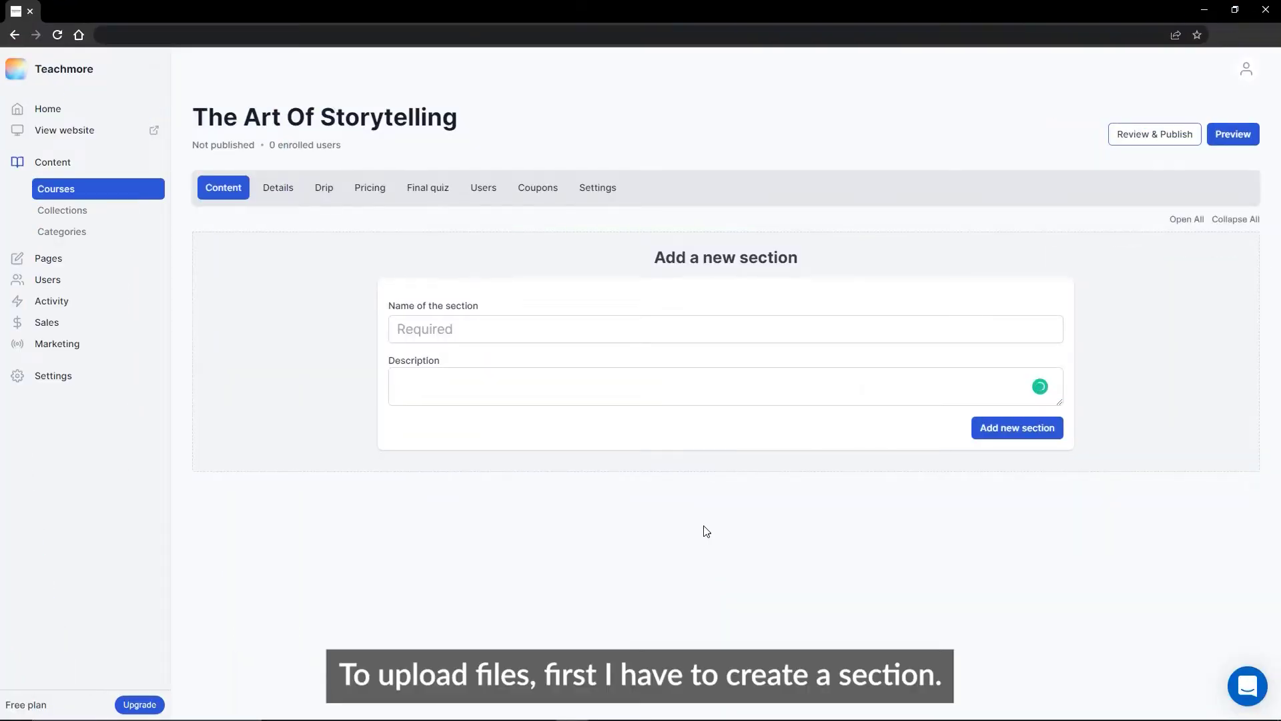
- Add section 'Introduction' described 'Storytelling is an art form that creates pictures with words.', dismissing the failed publish
left_click(524, 330)
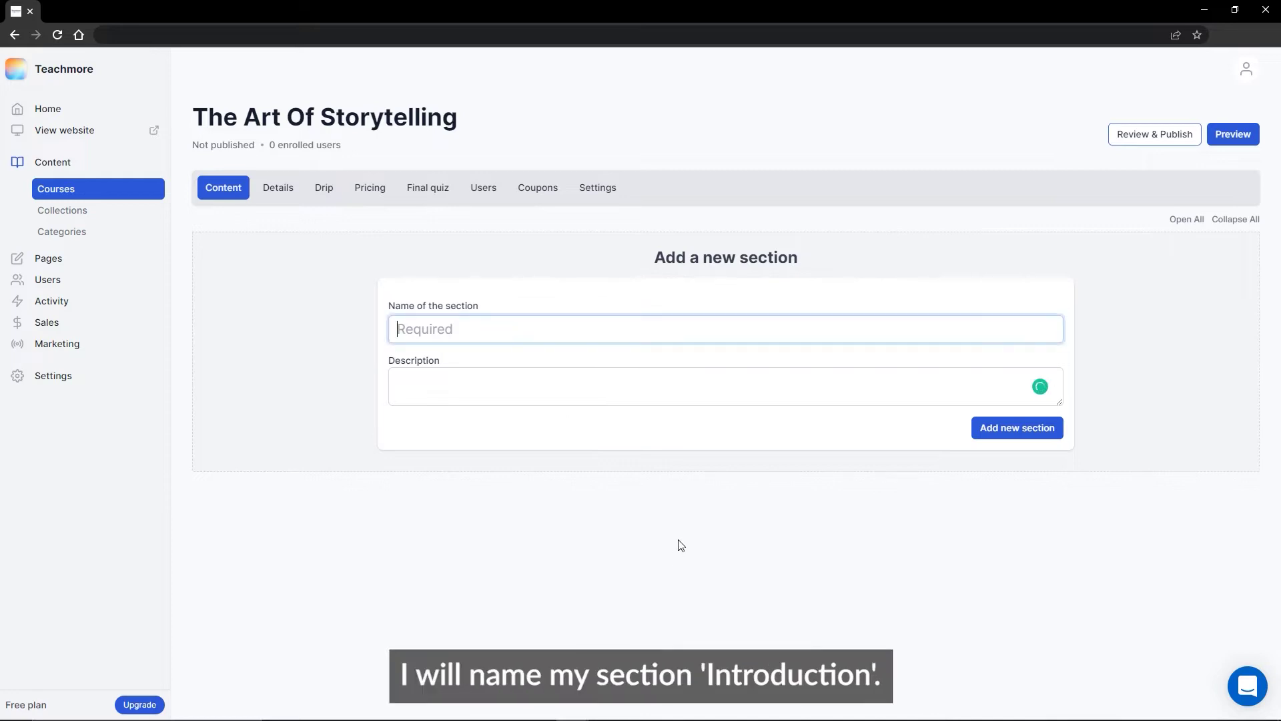
type("Introduction")
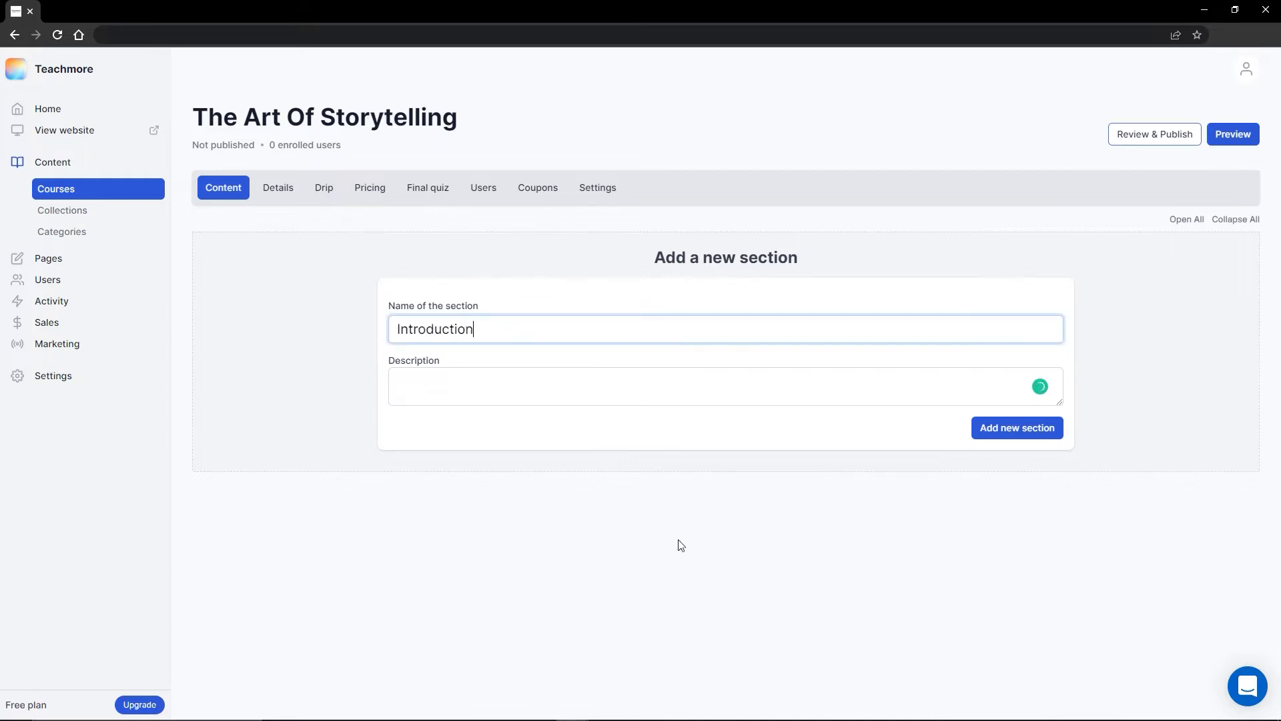
left_click(508, 379)
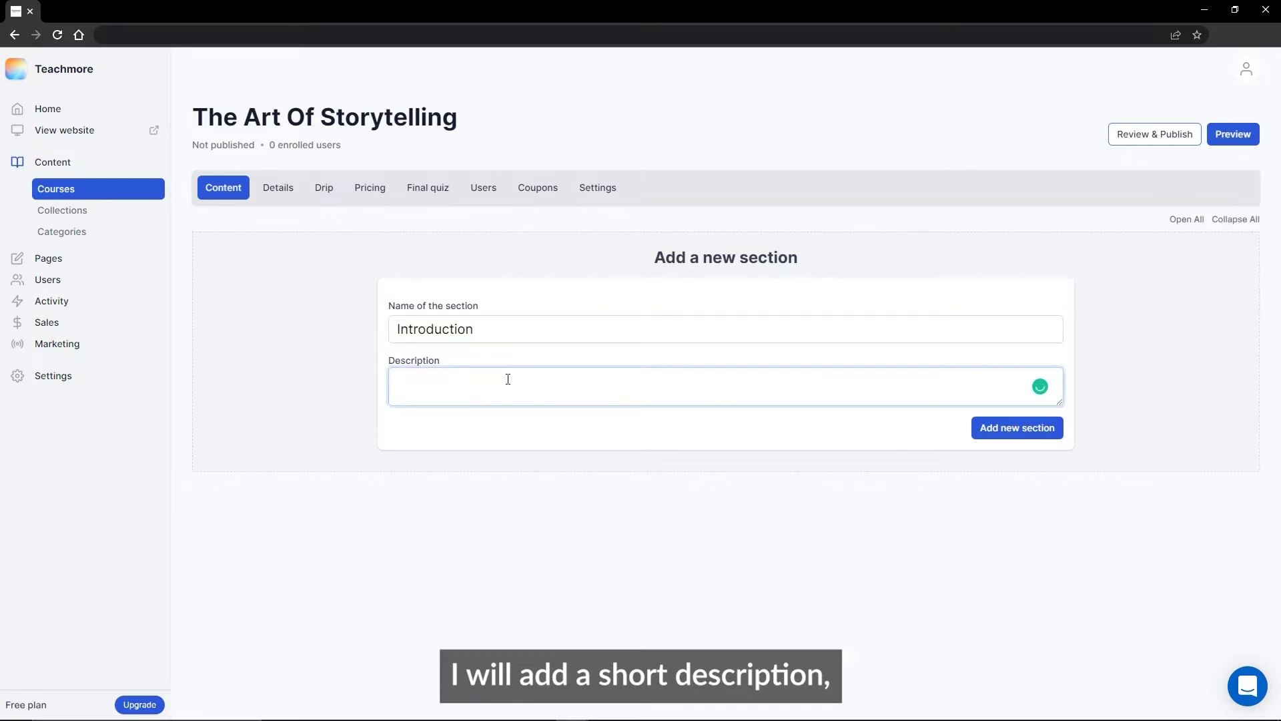
type("Storytelling is an art form that creates pictures with words.")
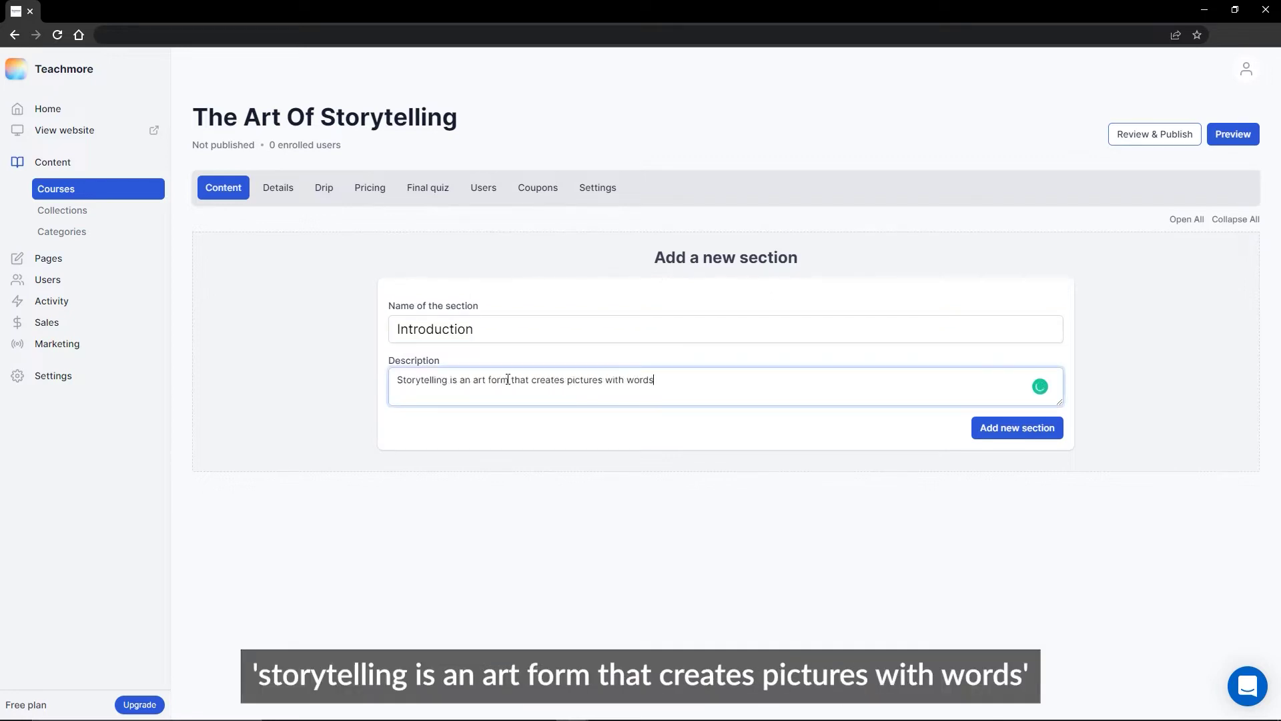
left_click(998, 428)
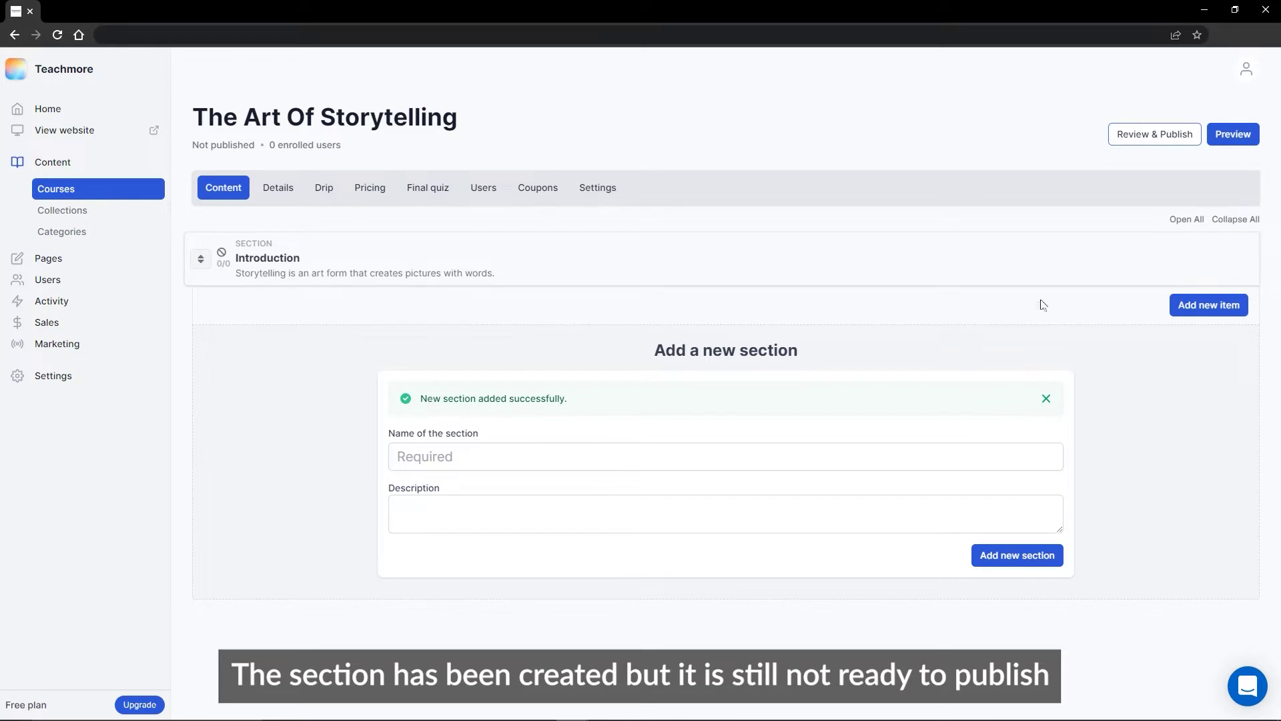
left_click(1170, 260)
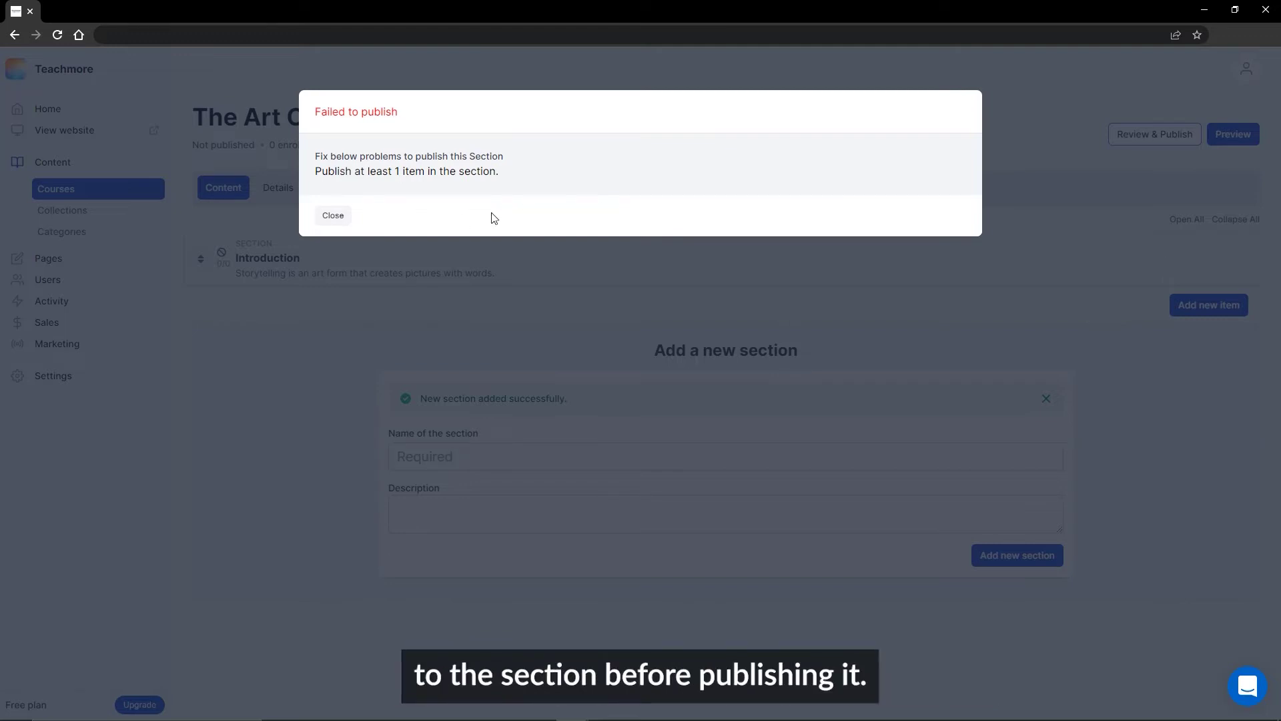
left_click(329, 216)
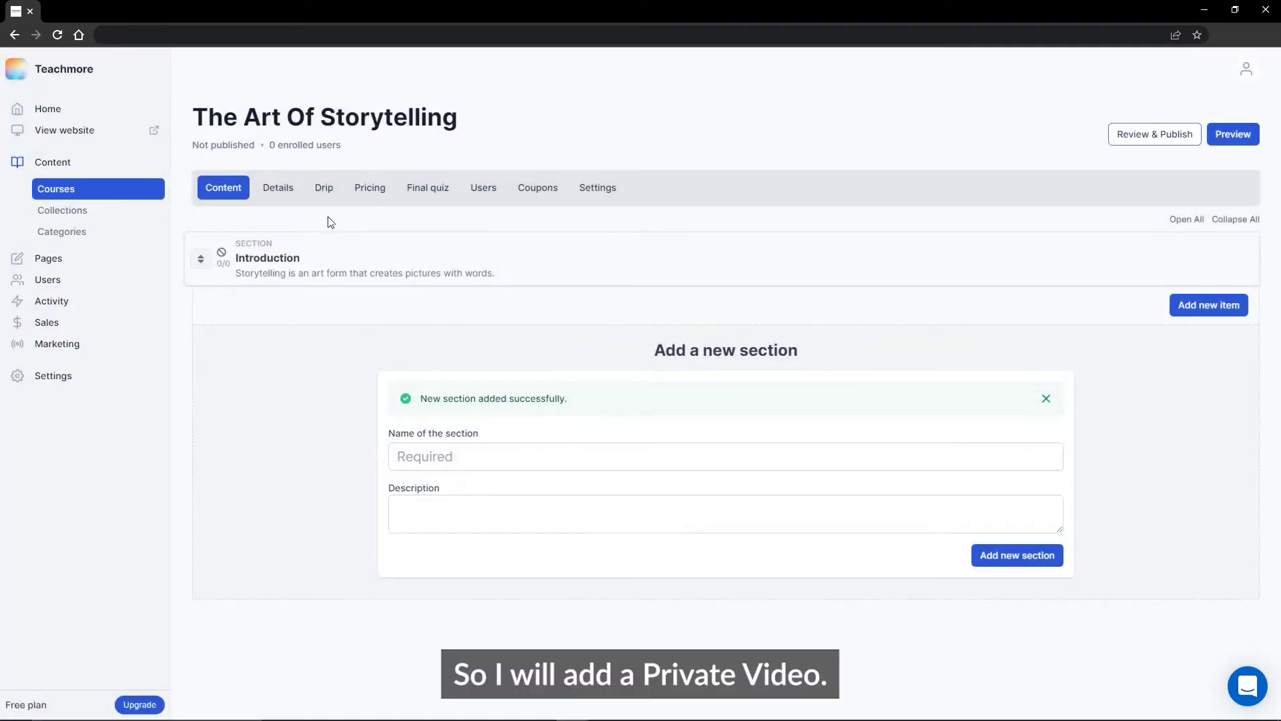
- Add a private video item 'Fundamentals Of Storytelling' with a pasted description and save it
left_click(1211, 305)
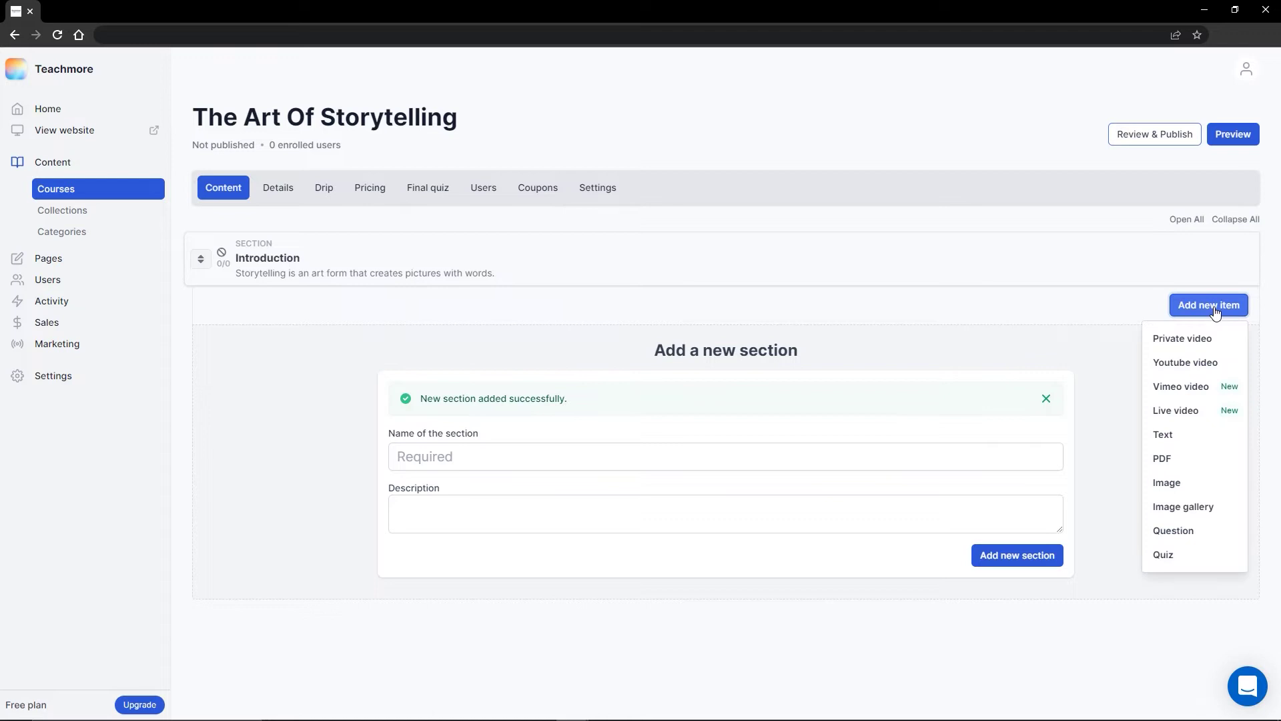
left_click(1196, 341)
type("Fundamentals Of Storytelling")
left_click(542, 280)
type("Lorem ipsum dolor sit amet, consectetur adipiscing elit, sed do eiusmod tempor incididunt ut labore et dolore magna aliqua. Ut enim ad minim veniam, quis nostrud exercitation ullamco laboris nisi ut aliquip ex ea commodo consequat.")
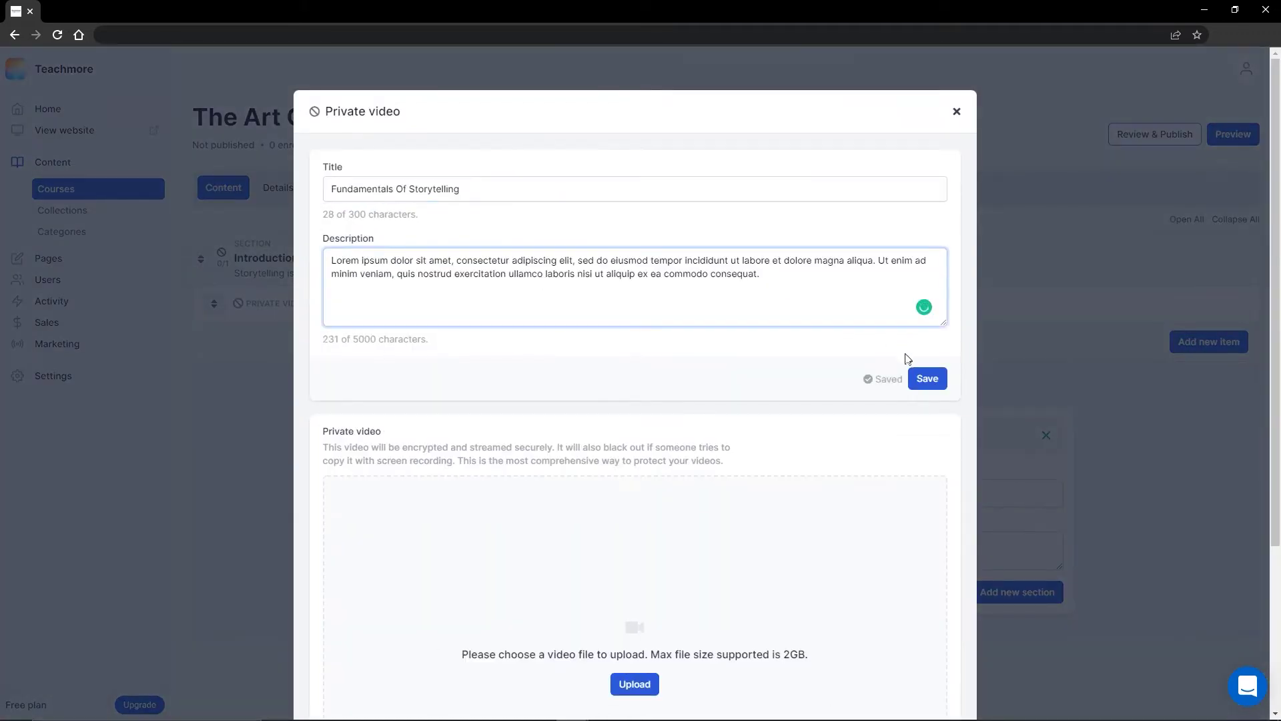
left_click(927, 379)
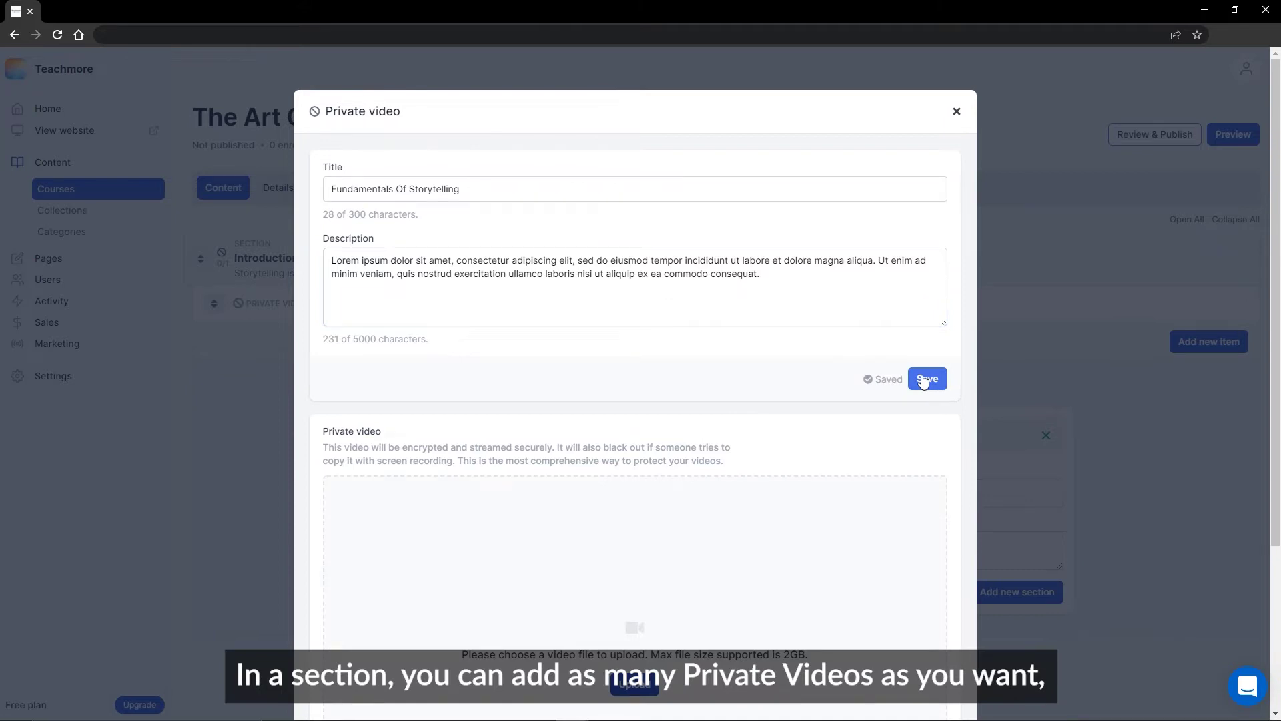
- Upload the Fundamentals Of Storytelling video file to the item and finish
scroll(925, 380, "down", 3)
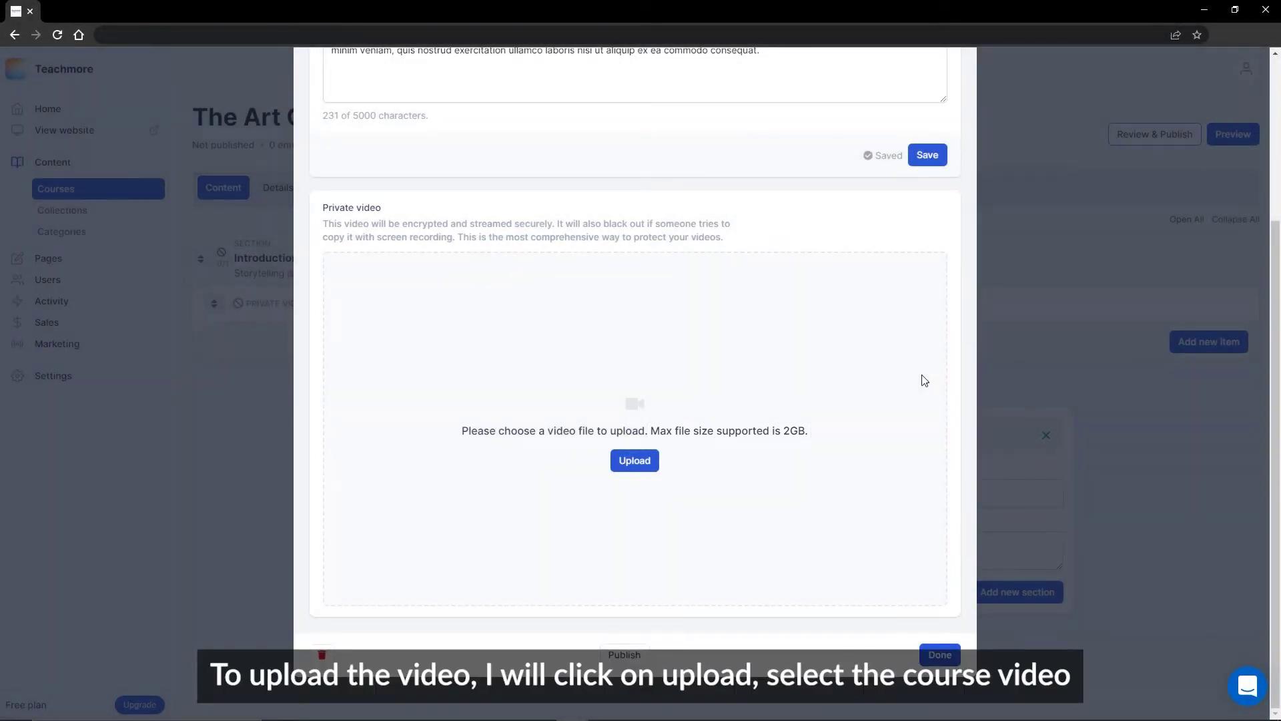
left_click(634, 460)
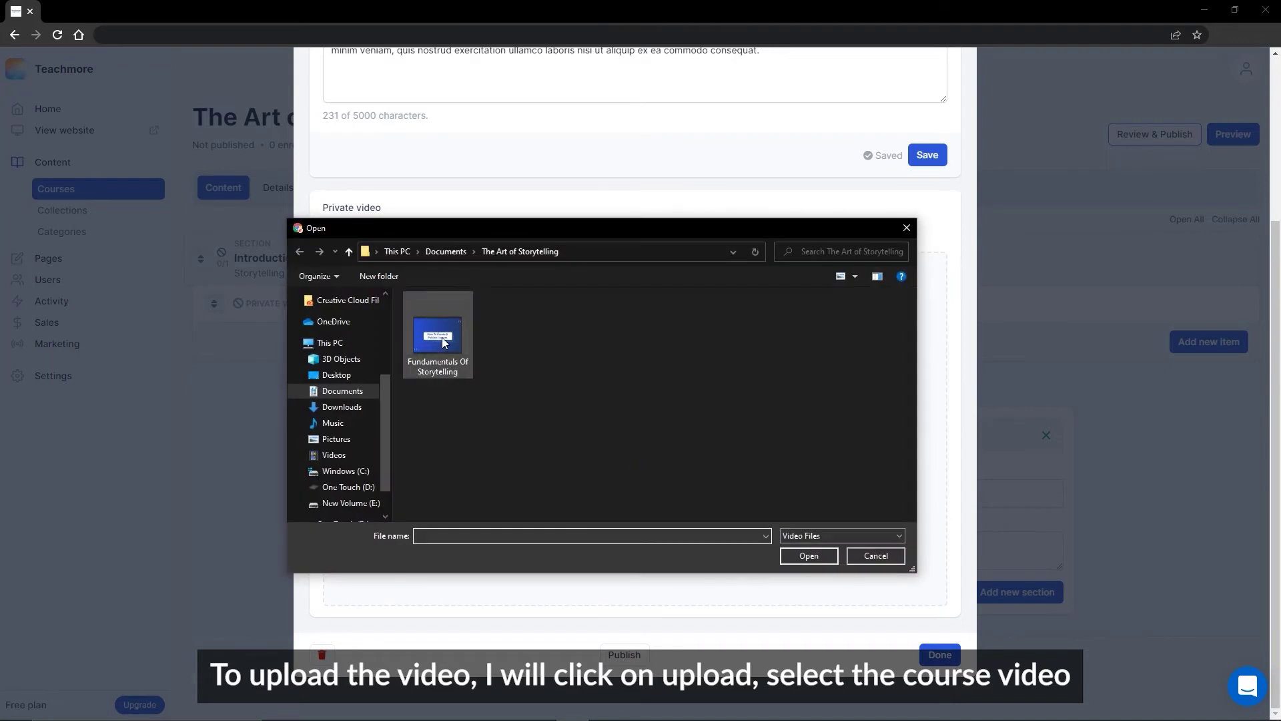
left_click(442, 338)
left_click(821, 556)
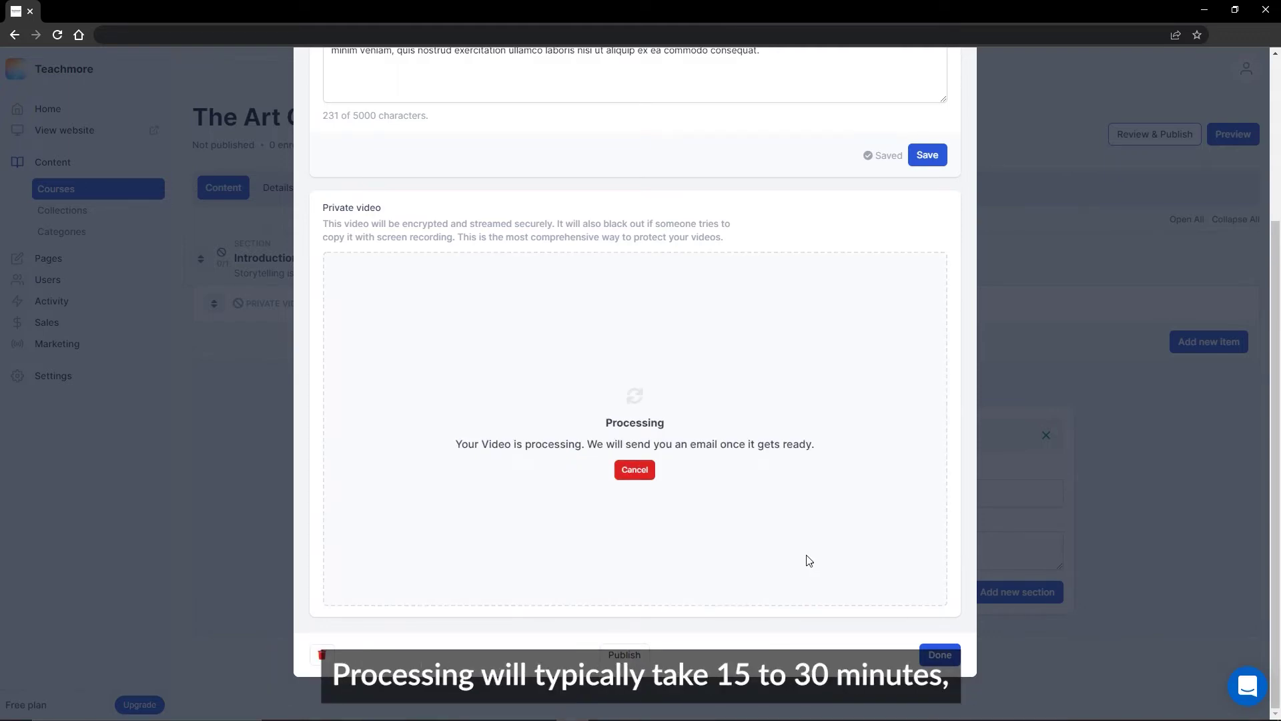
left_click(938, 654)
- Publish the Fundamentals Of Storytelling private video in the Introduction section
mouse_move(992, 302)
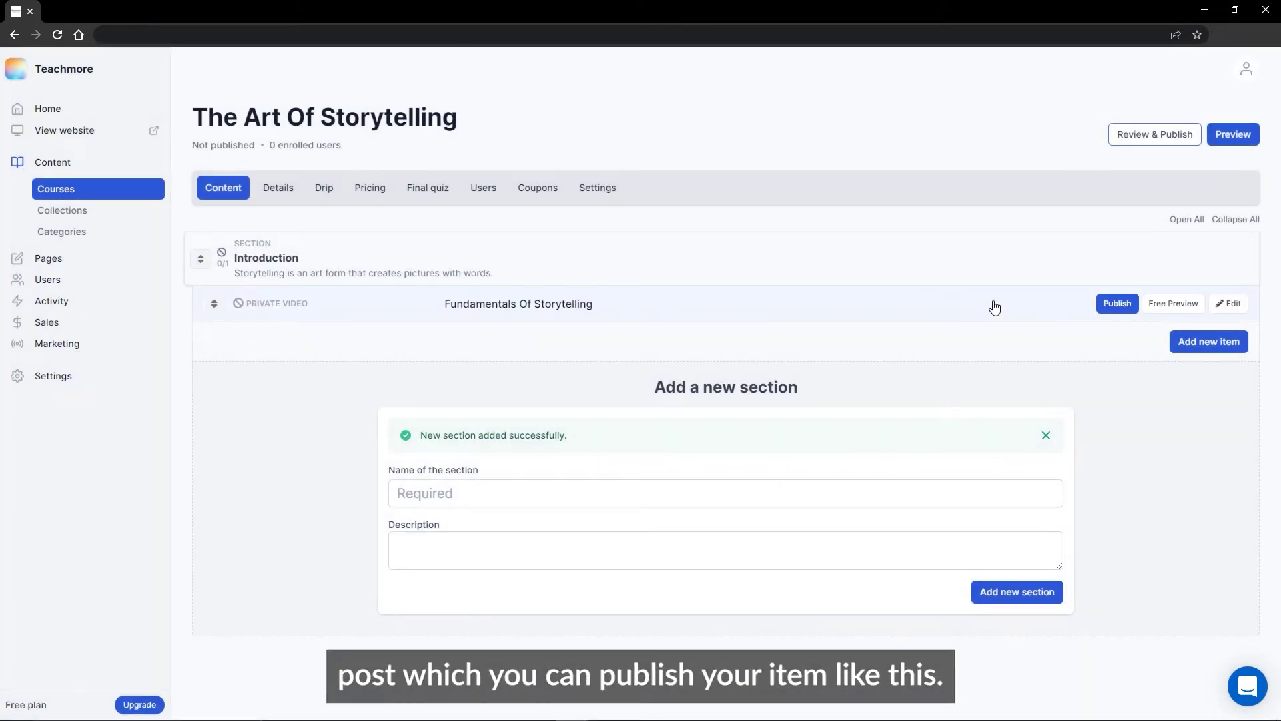
left_click(1128, 306)
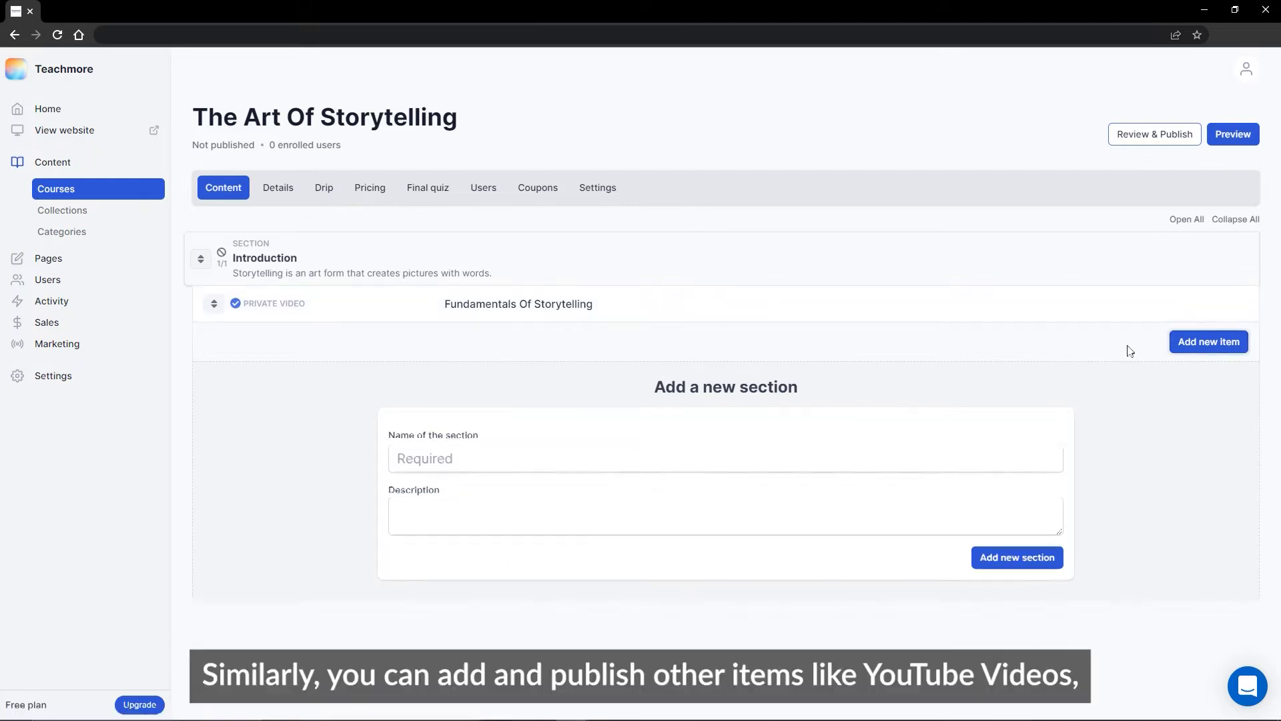
left_click(1212, 343)
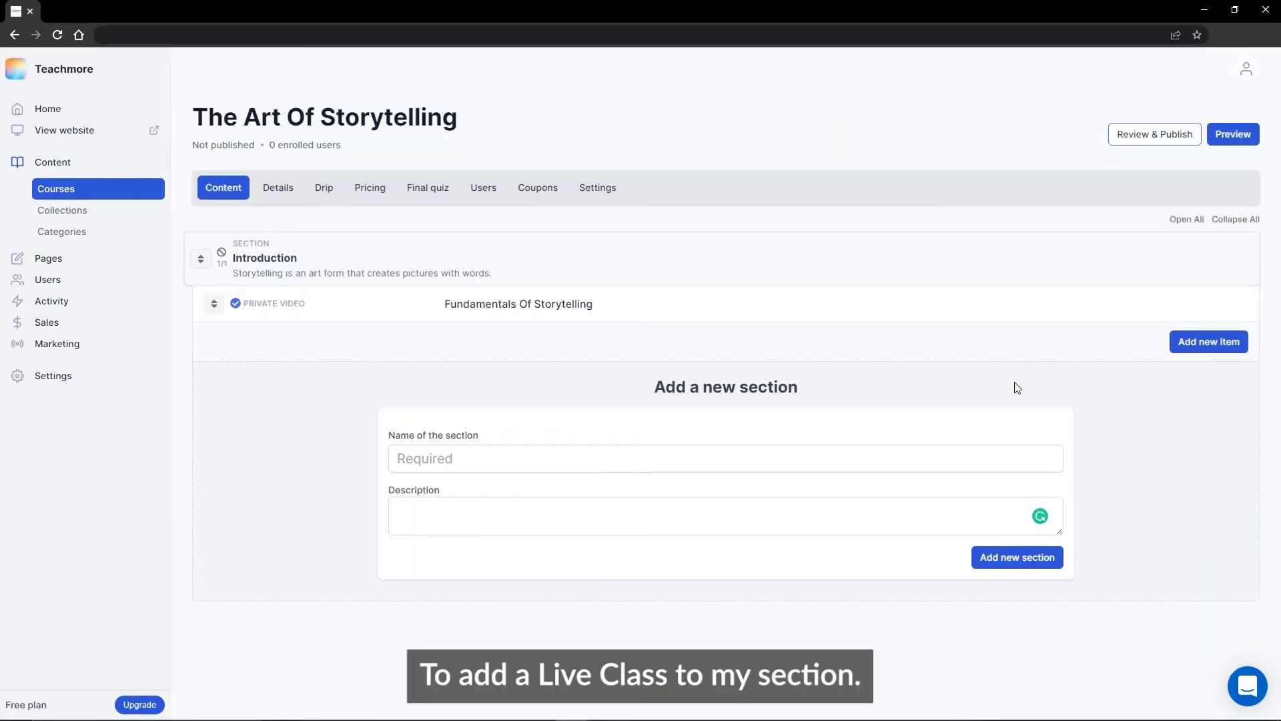
- Add a live video item 'Narrating a Story' with a pasted lorem ipsum description
left_click(1204, 341)
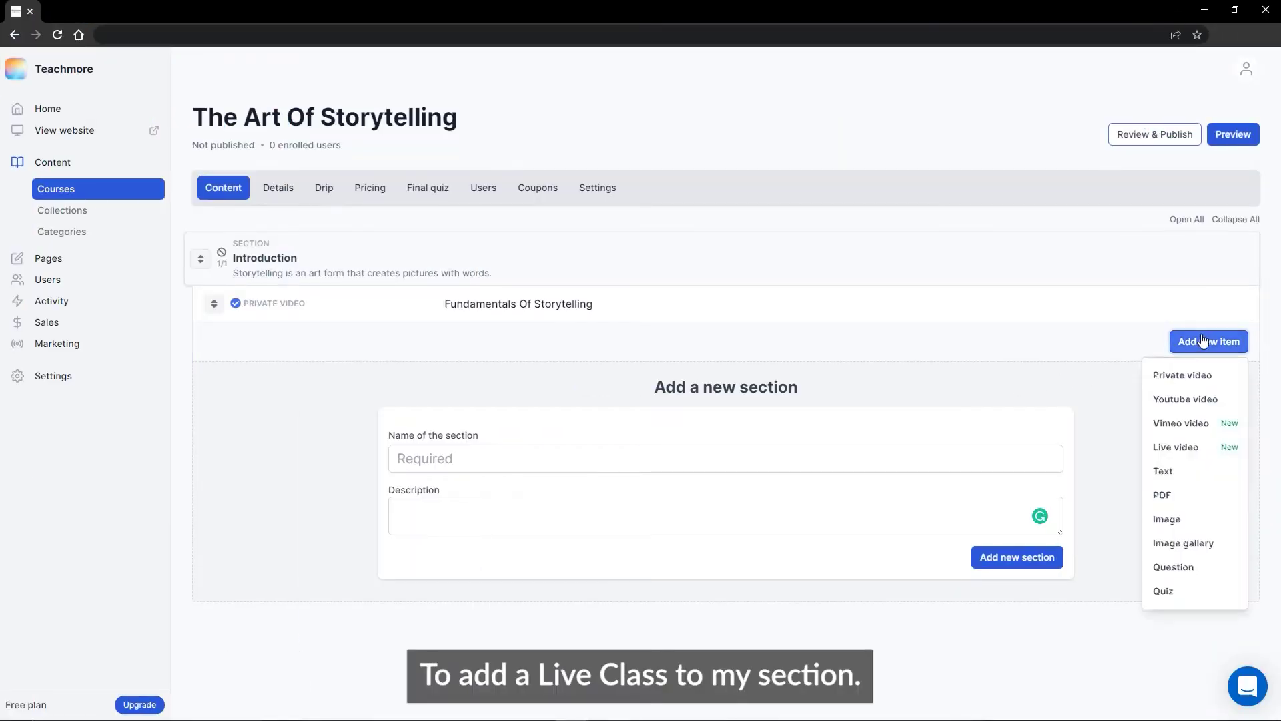
left_click(1176, 447)
left_click(632, 187)
type("Narrating a Story")
left_click(640, 280)
type("Lorem ipsum dolor sit amet, consectetur adipiscing elit, sed do eiusmod tempor incididunt ut labore et dolore magna aliqua. Ut enim ad minim veniam, quis nostrud exercitation ullamco laboris nisi ut aliquip ex ea commodo consequat.")
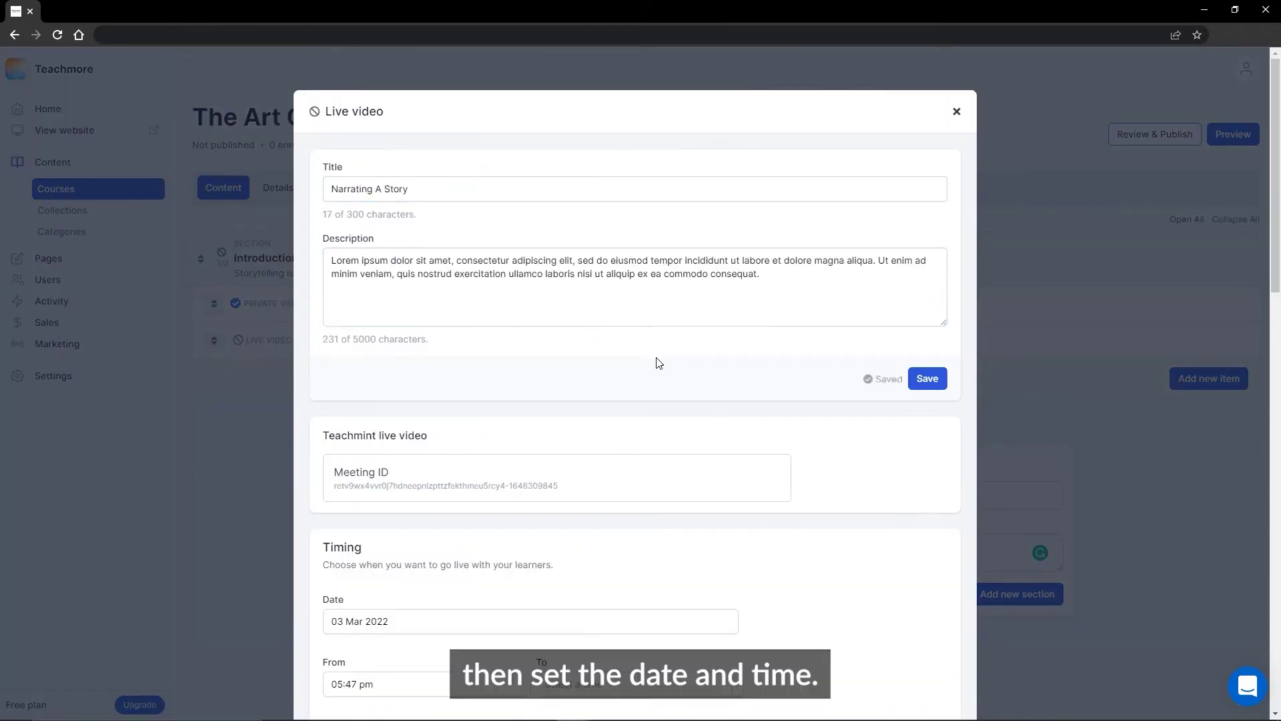
scroll(659, 363, "down", 5)
- Schedule the live session for 07 Mar 2022 from 1:00 pm to 2:00 pm
left_click(422, 214)
left_click(416, 267)
left_click(361, 303)
left_click(351, 283)
left_click(403, 409)
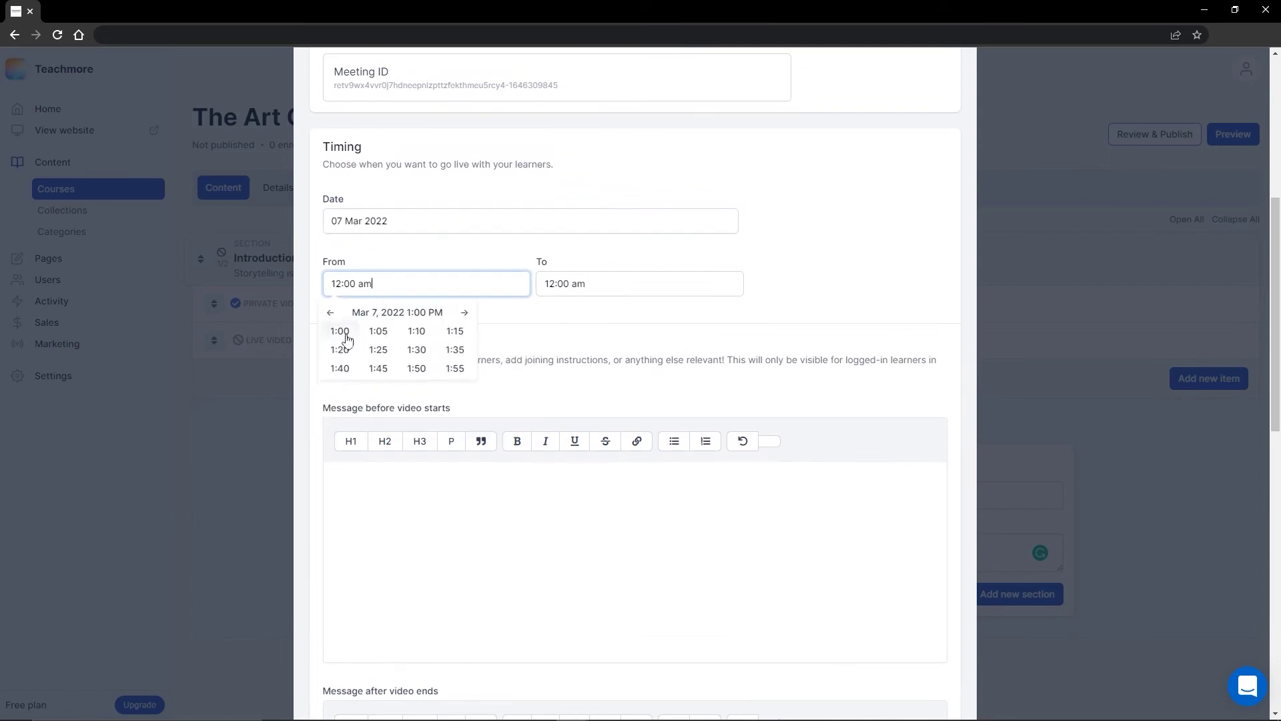
left_click(343, 329)
left_click(655, 387)
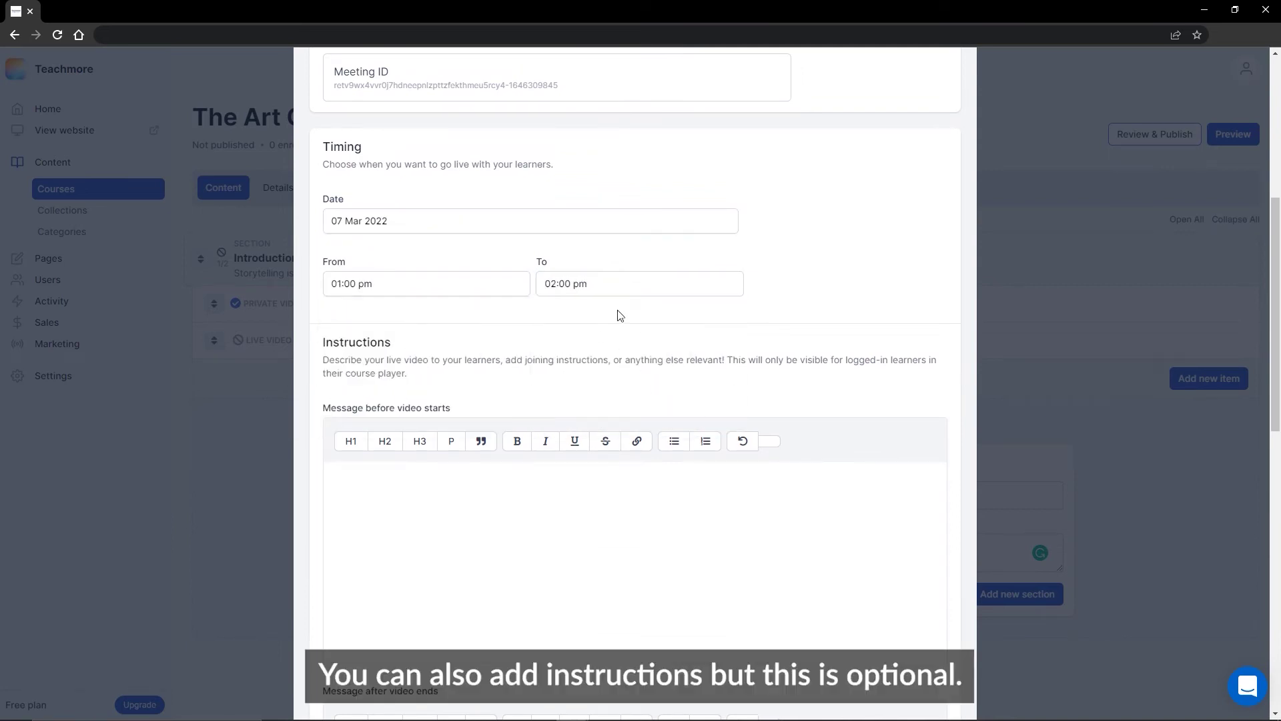
- Turn on push notifications, notify before it begins, and show the recording, then finish
scroll(620, 316, "down", 3)
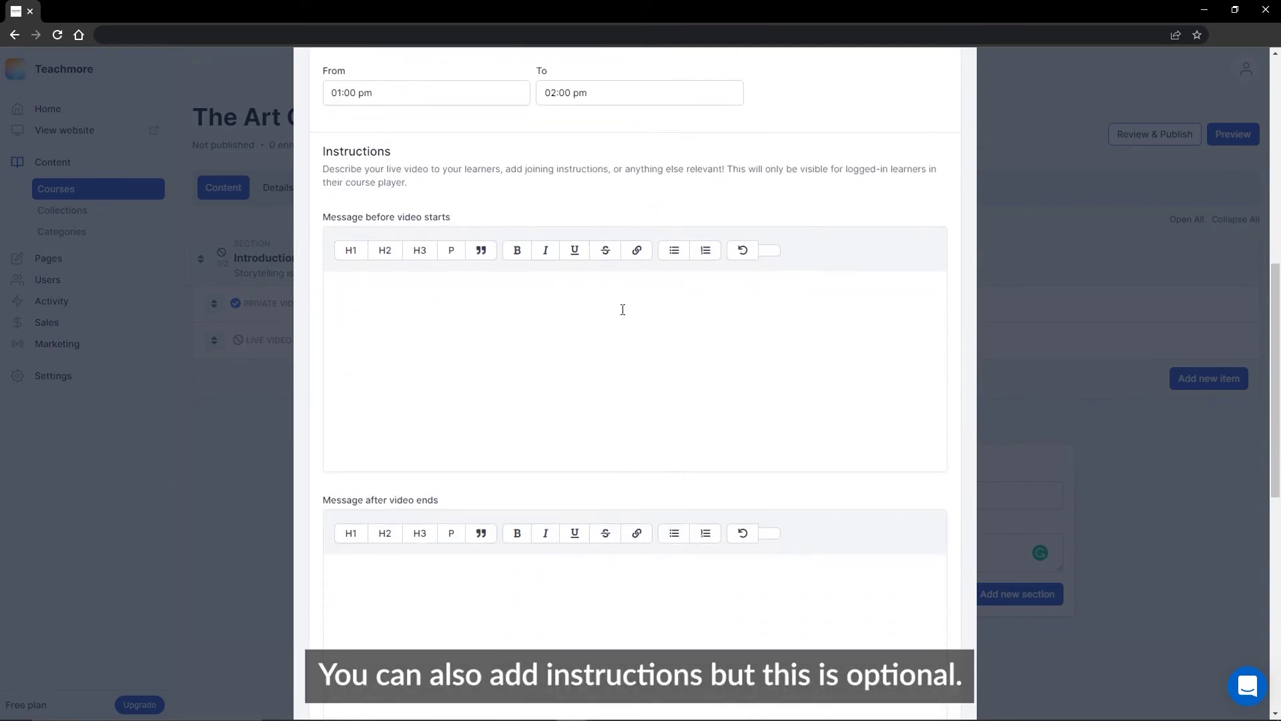
scroll(622, 309, "down", 8)
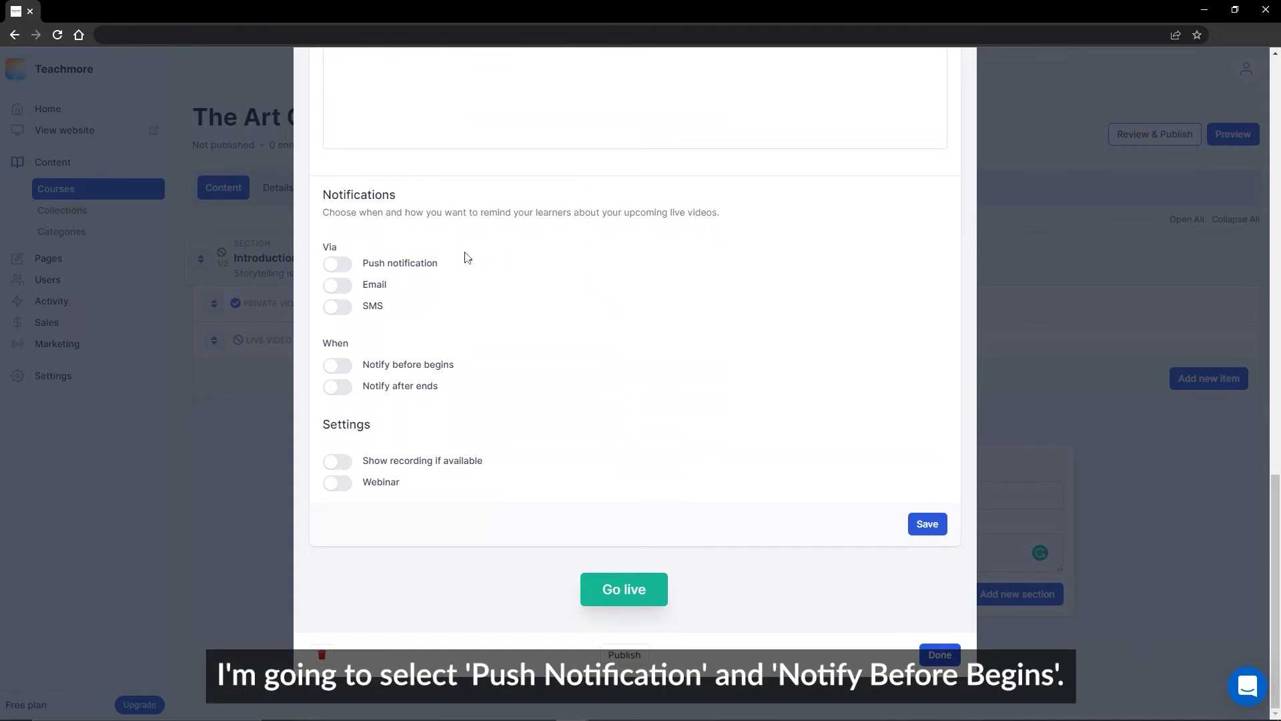
left_click(335, 265)
left_click(337, 367)
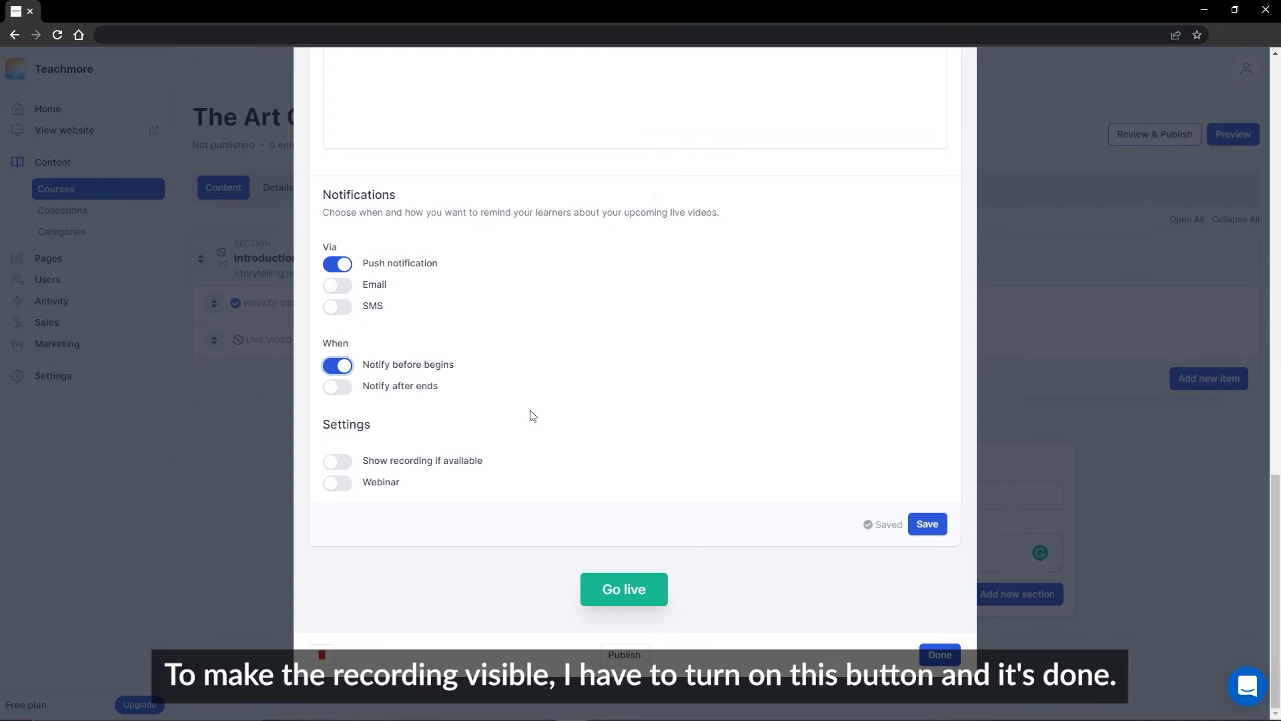
left_click(337, 461)
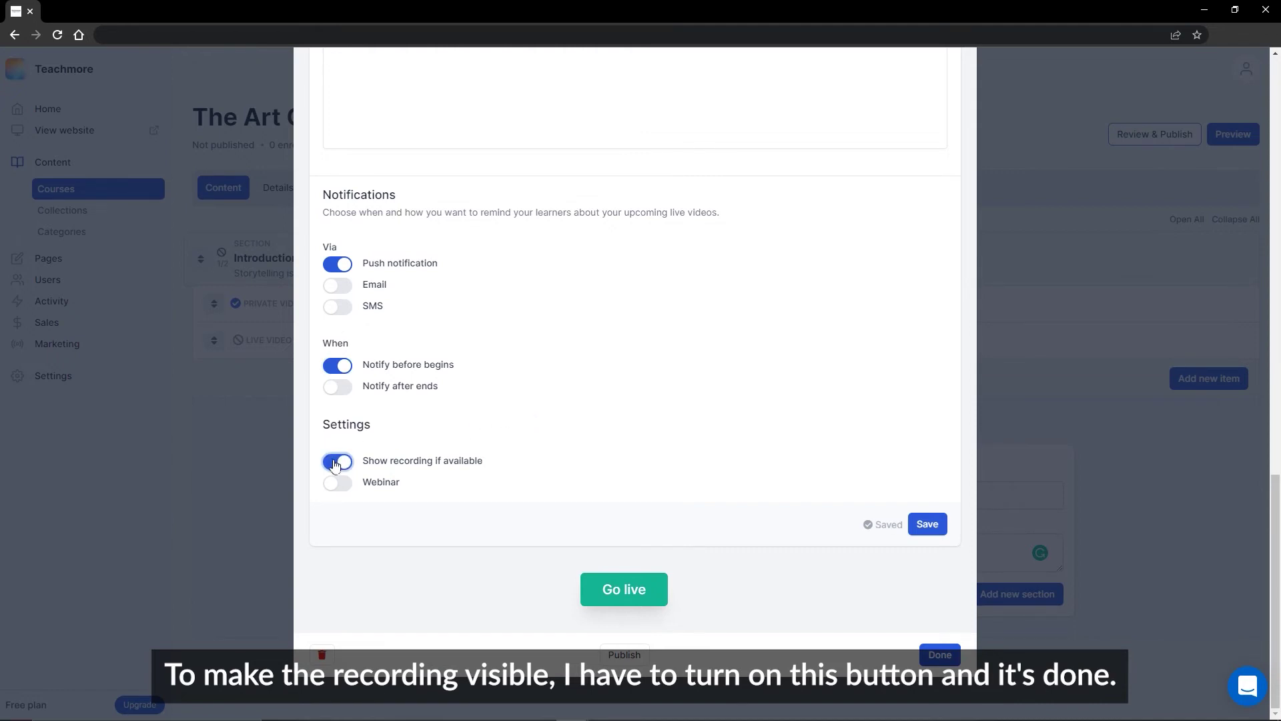
left_click(935, 655)
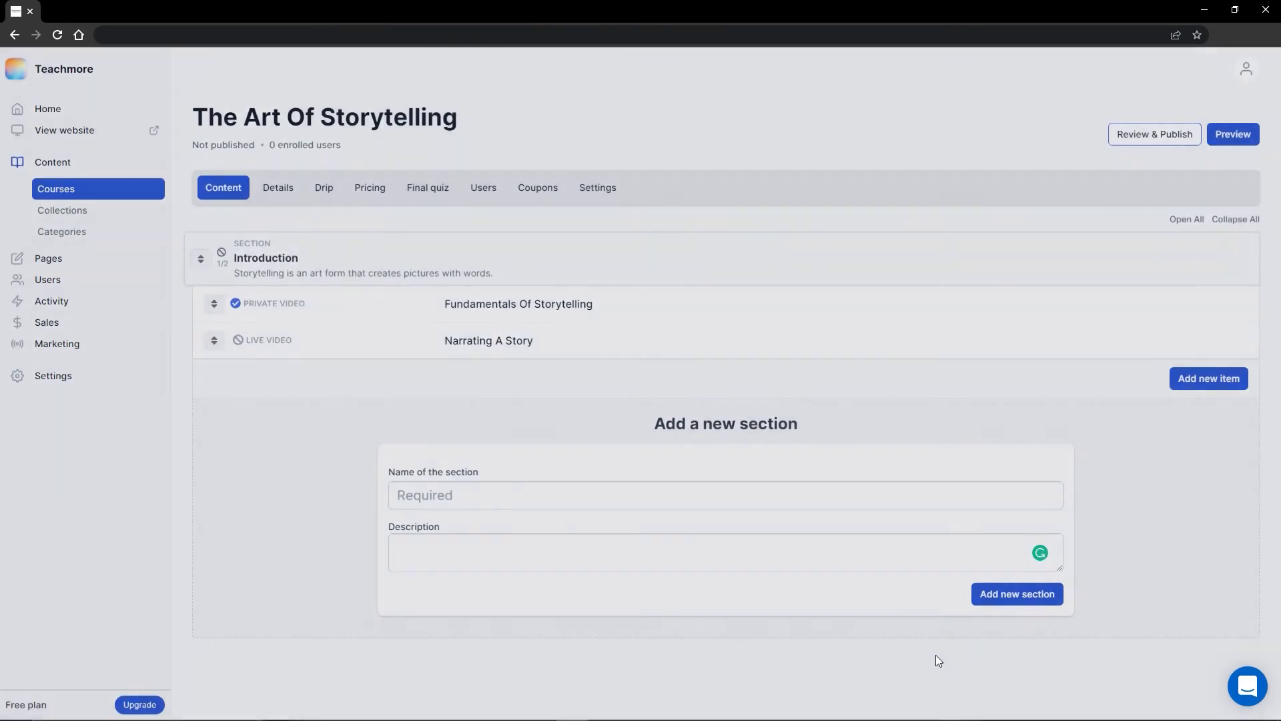
- Publish the Narrating A Story live video item
left_click(1113, 340)
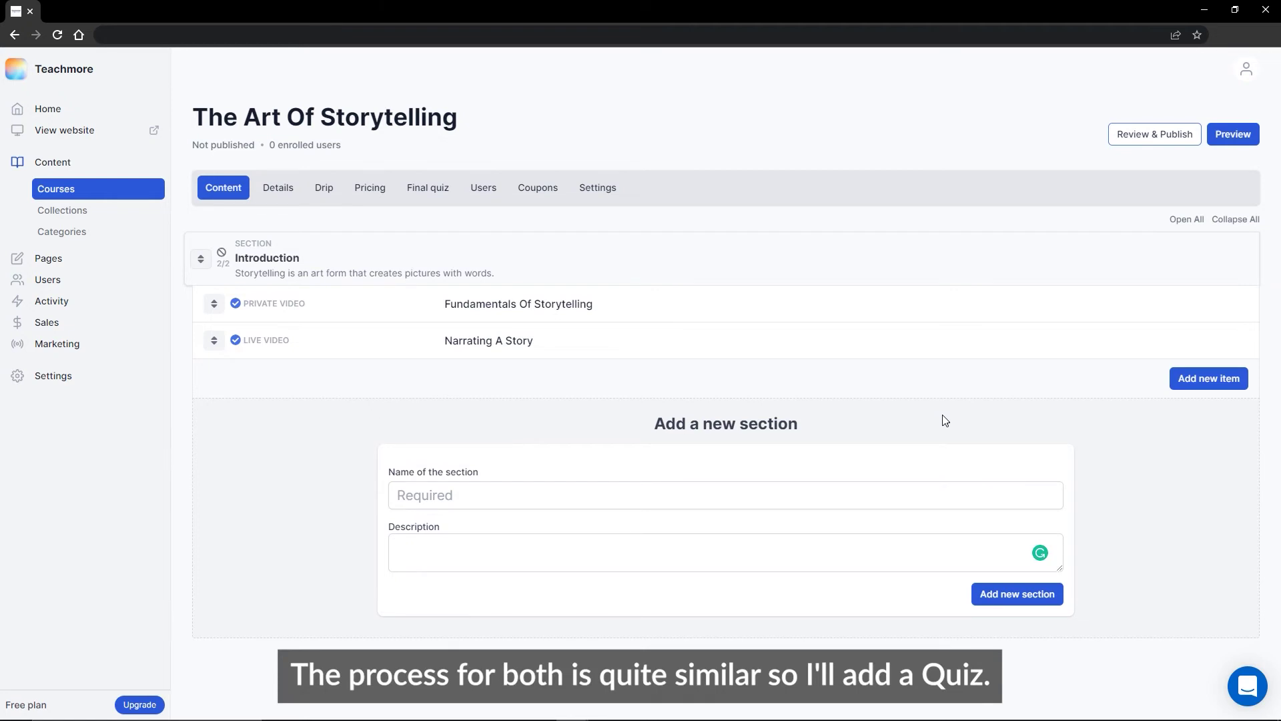
- Add quiz 'Important Elements Of A Story' with a pasted description, showing solutions after every question
left_click(1210, 382)
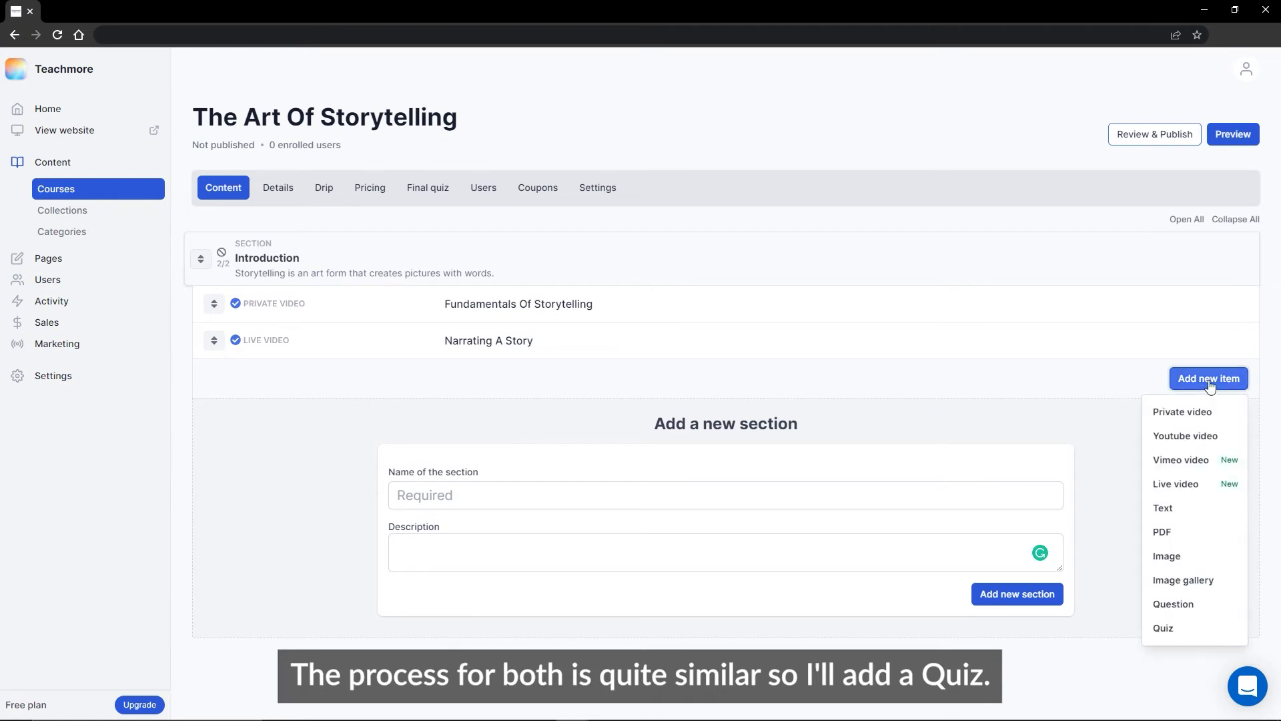
left_click(1164, 628)
type("Important Elements Of A Story")
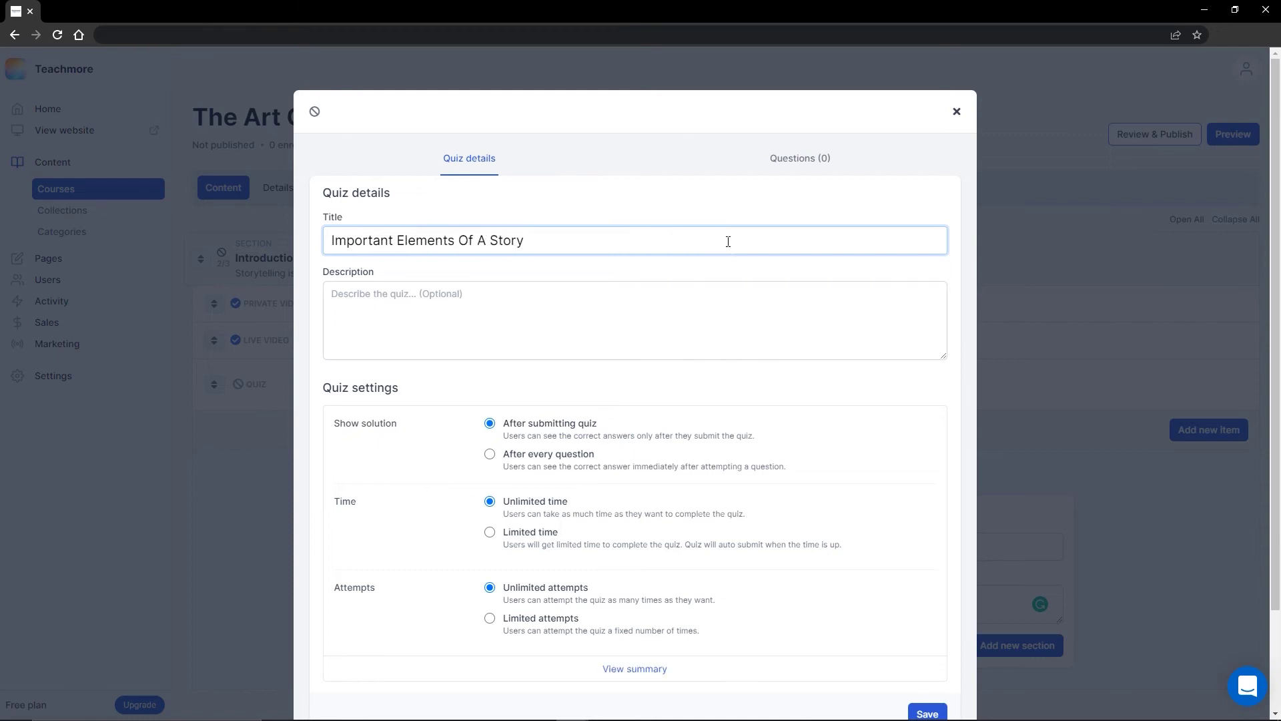
key("Tab")
type("Lorem ipsum dolor sit amet, consectetur adipiscing elit, sed do eiusmod tempor incididunt ut labore et dolore magna aliqua. Ut enim ad minim veniam, quis nostrud exercitation ullamco laboris nisi ut aliquip ex ea commodo consequat.")
left_click(490, 455)
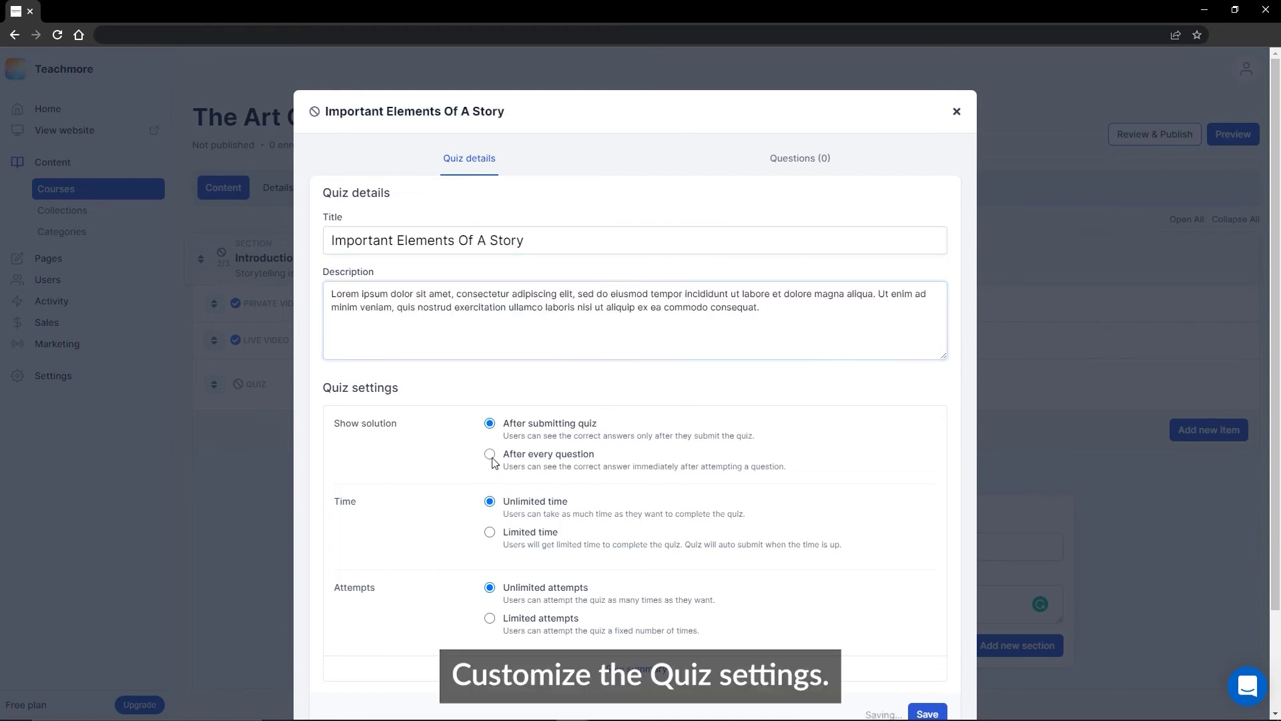
left_click(492, 456)
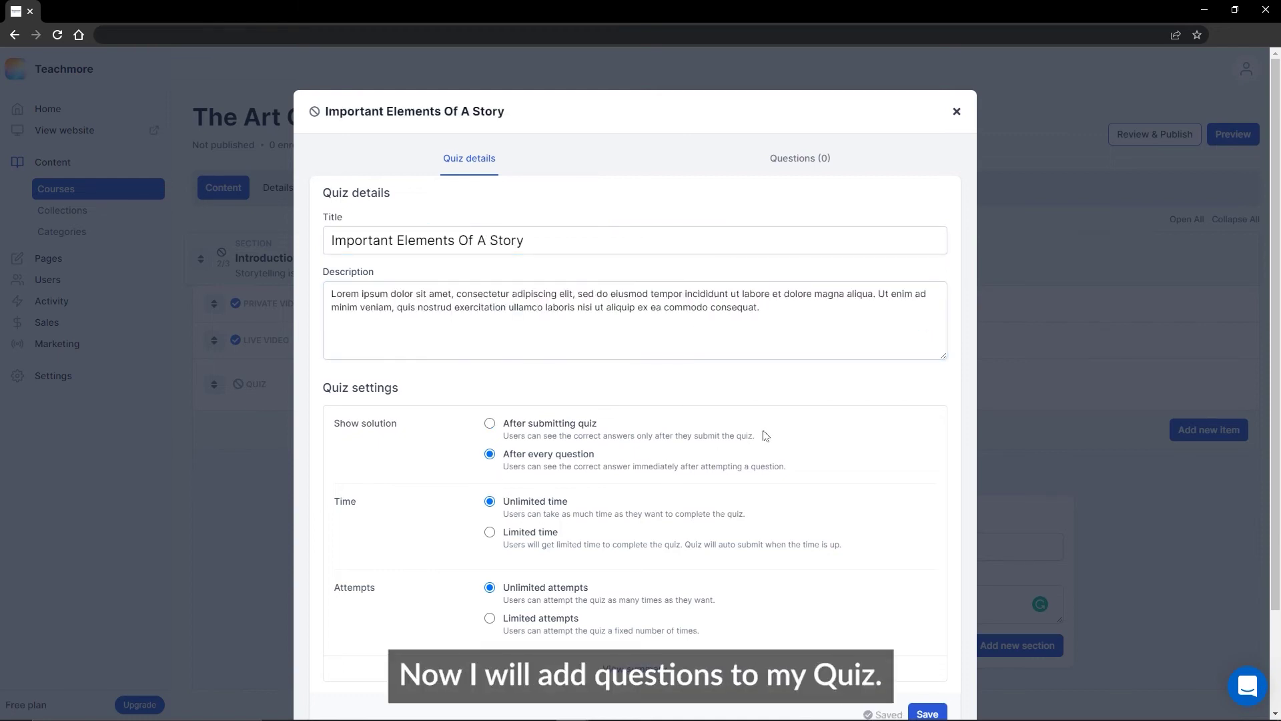
left_click(805, 161)
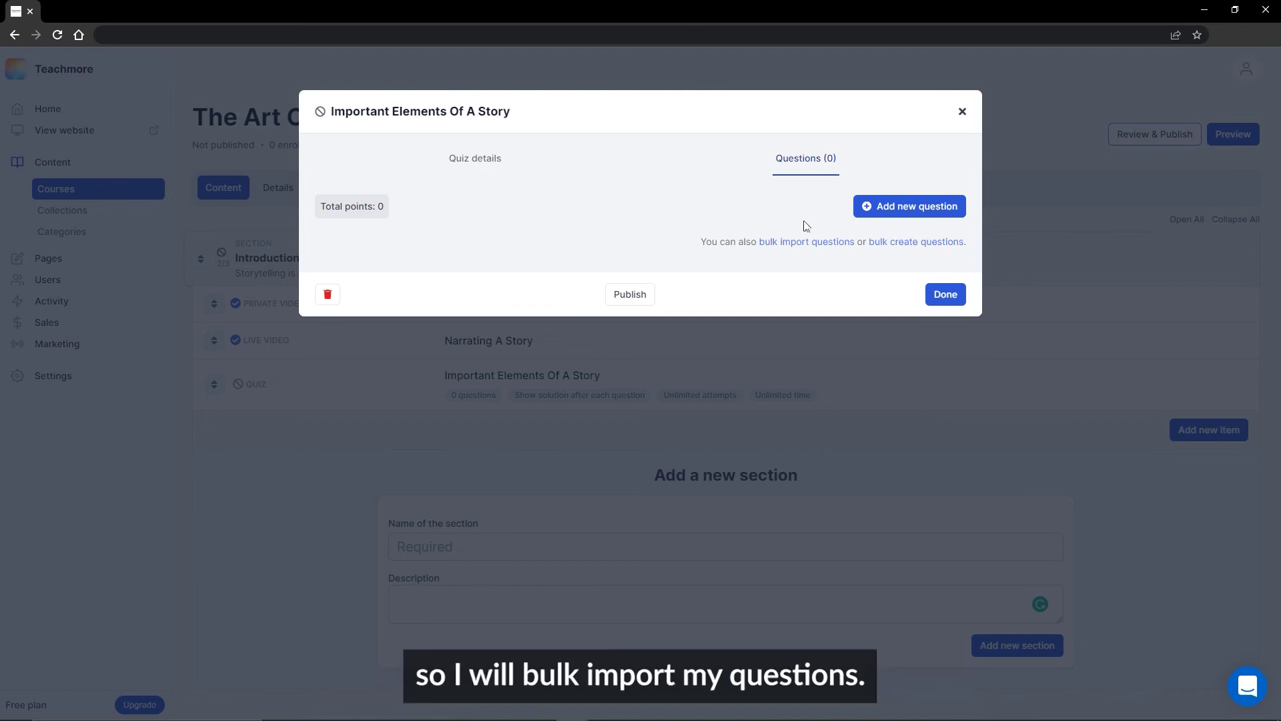
- Bulk import the quiz's five questions from the prepared Excel file
left_click(805, 246)
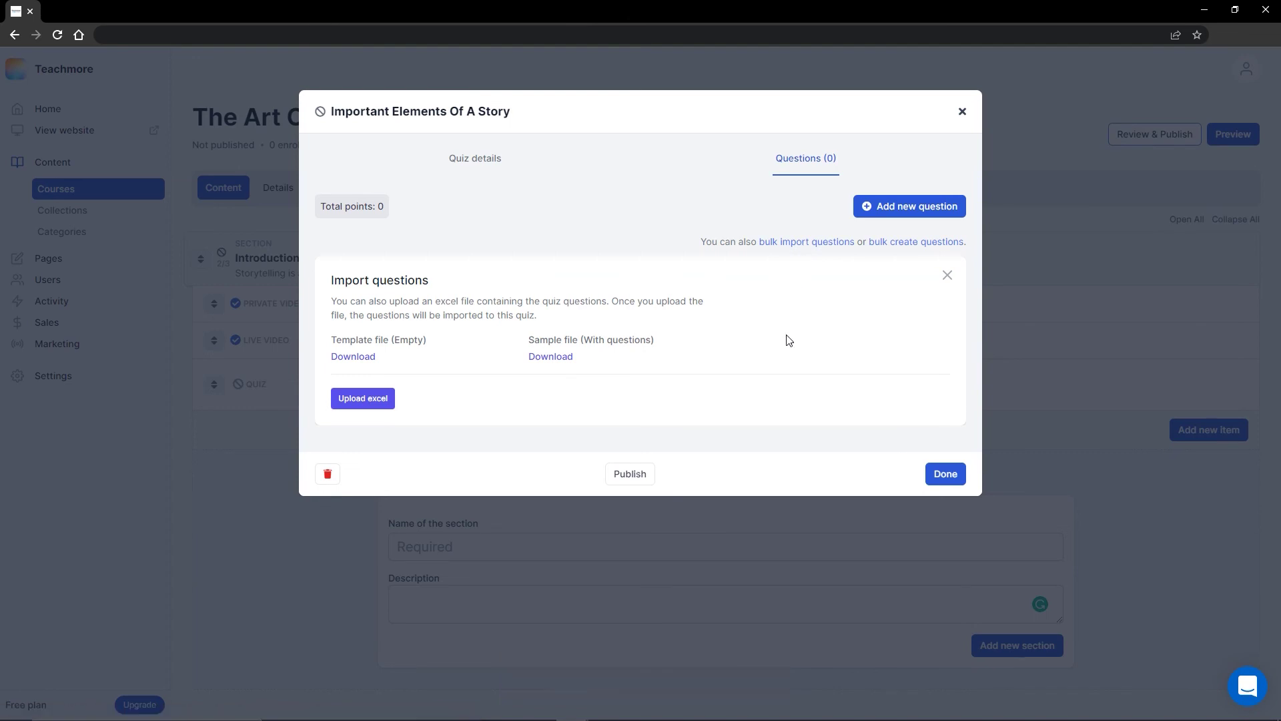
left_click(369, 410)
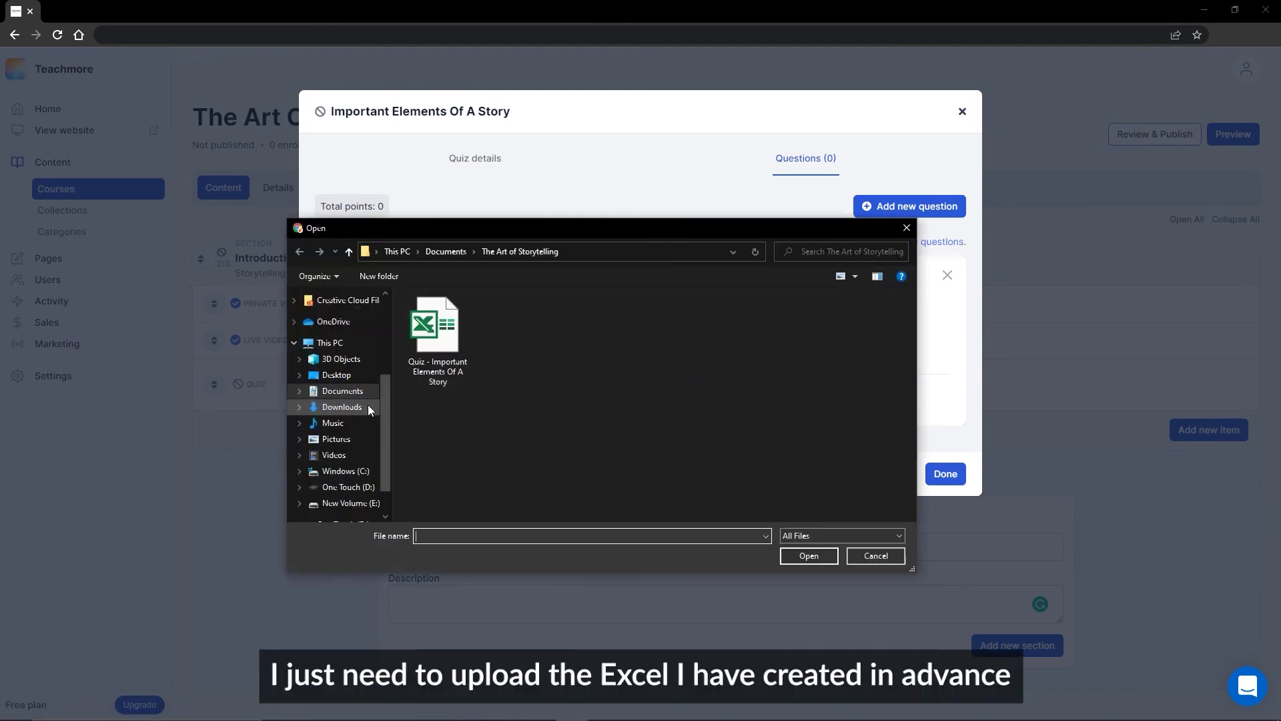
left_click(441, 334)
left_click(803, 557)
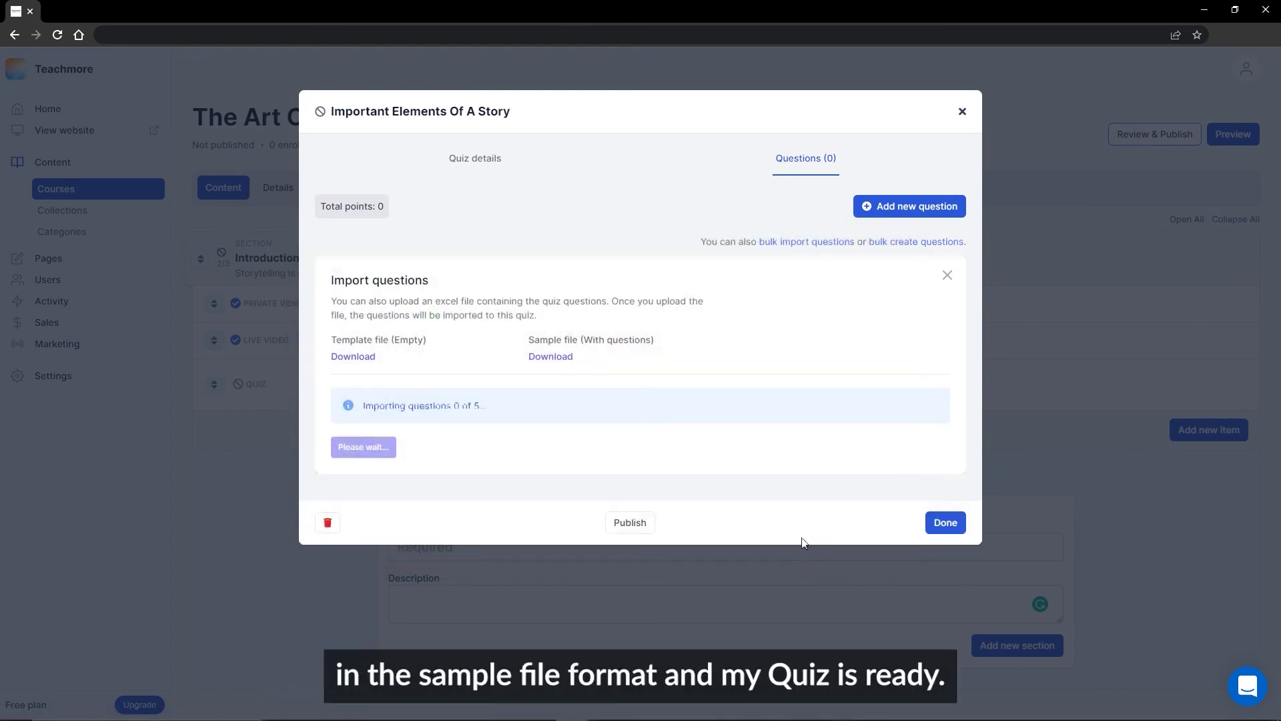